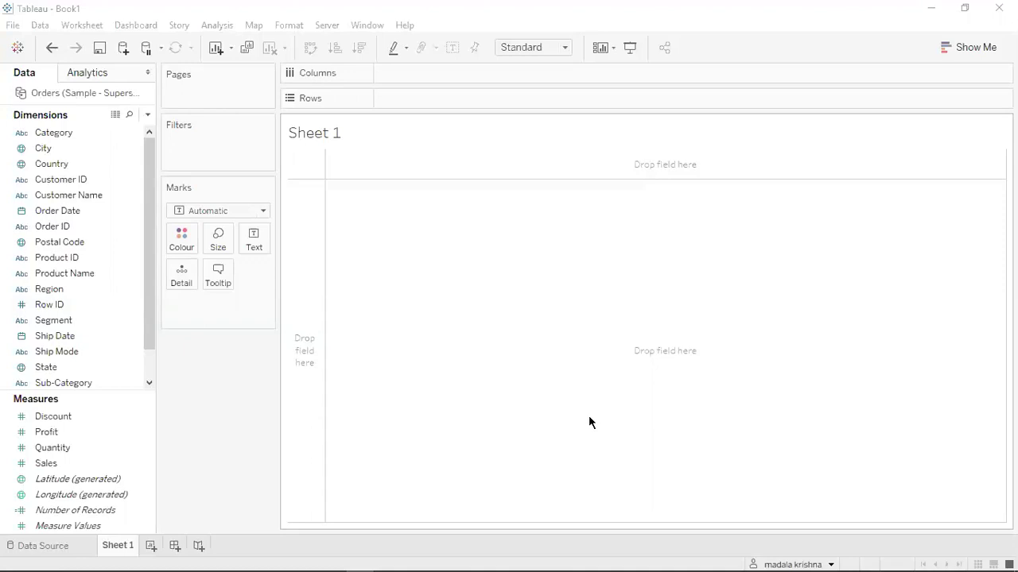
Build a text table with Category on Rows and SUM(Sales) as text values.
click(77, 132)
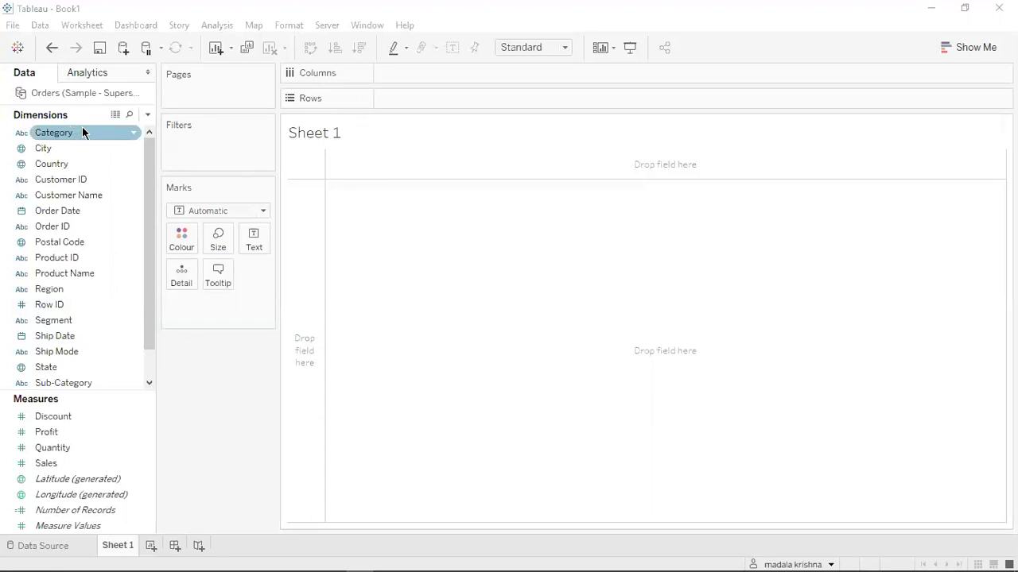
click(99, 151)
click(62, 134)
click(636, 451)
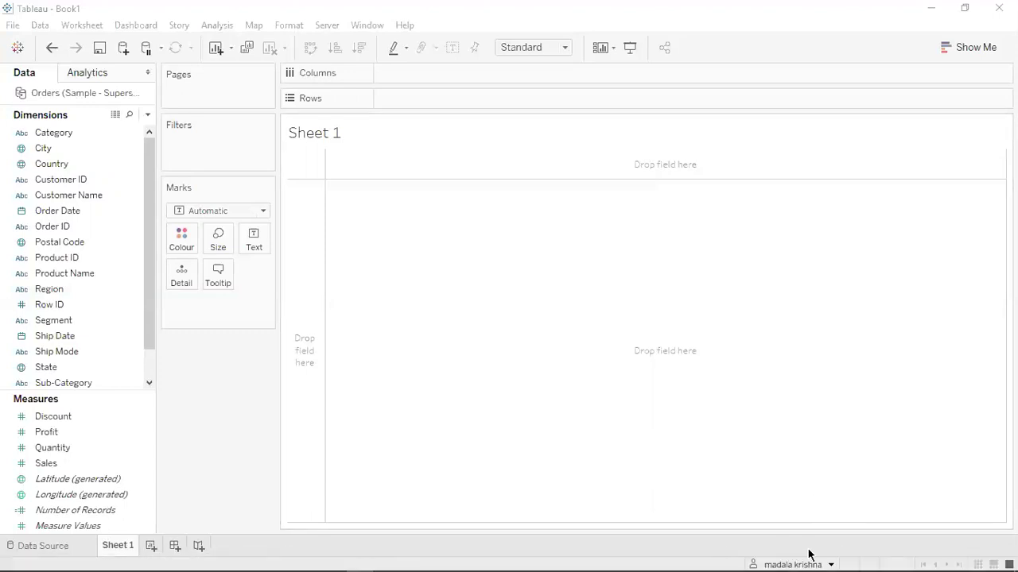
drag(64, 133, 424, 101)
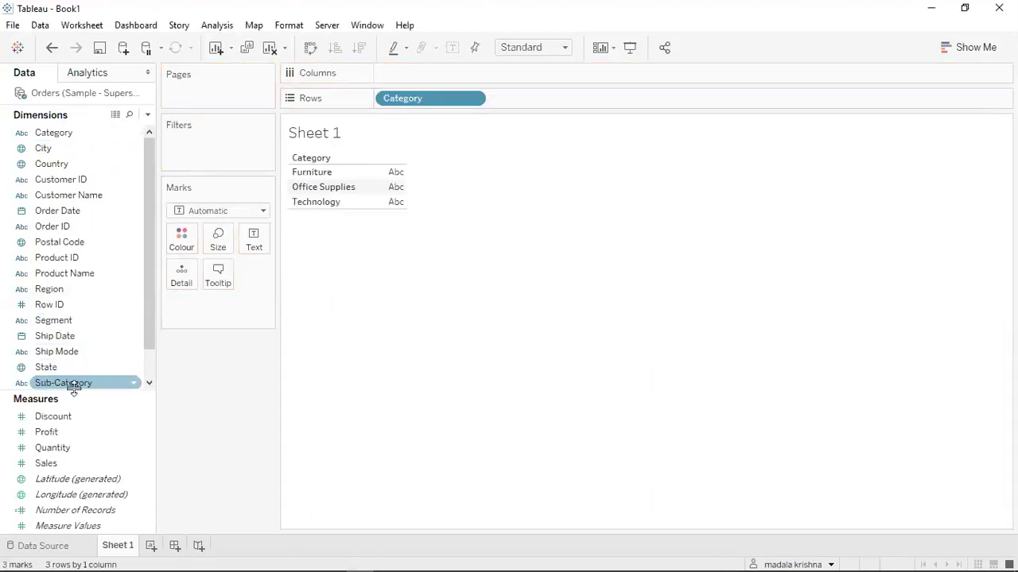
drag(45, 463, 255, 245)
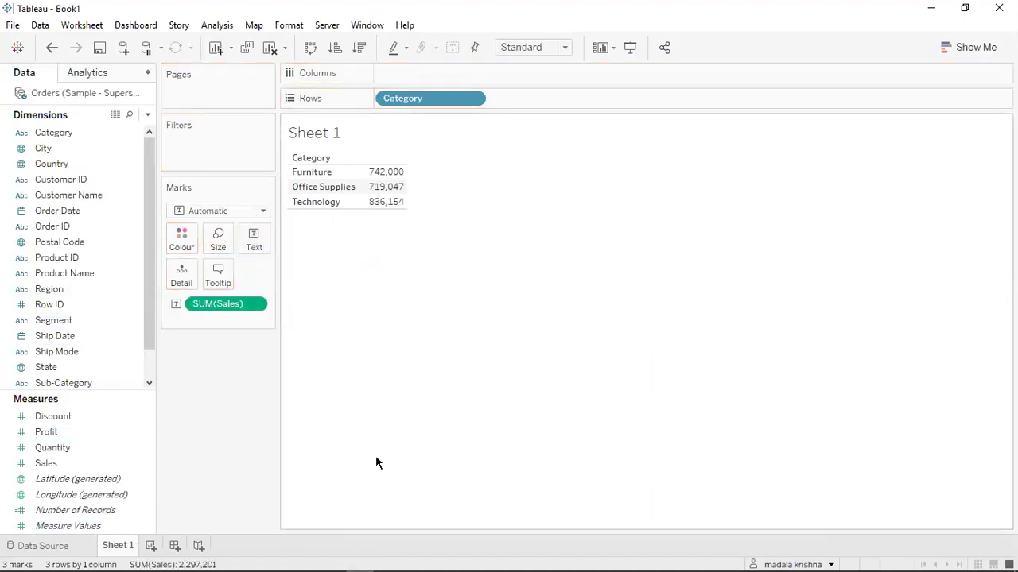
click(329, 29)
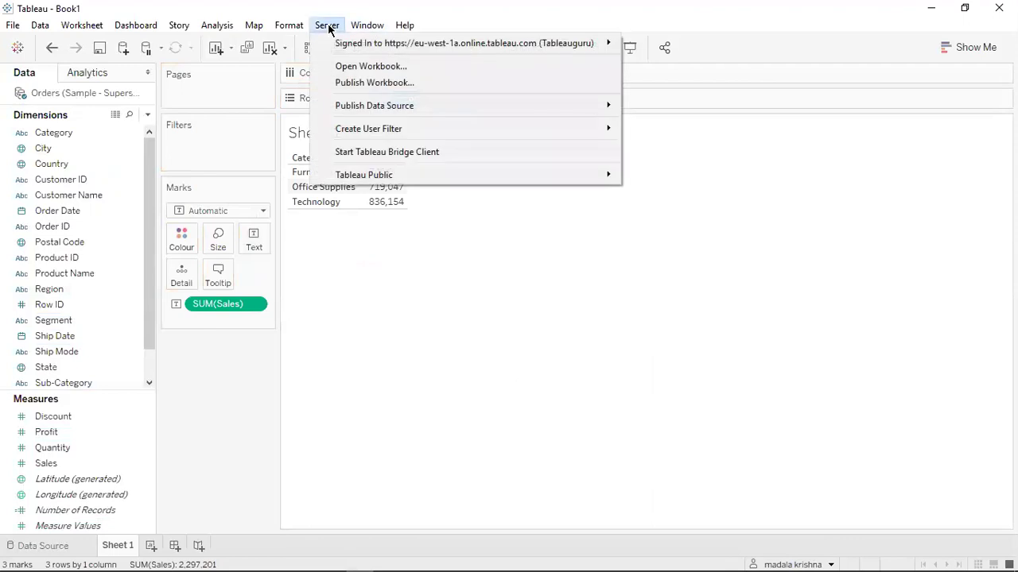
Publish the workbook to Tableau Online's Sales project, renaming it from Book1 to 'Revision'.
click(367, 88)
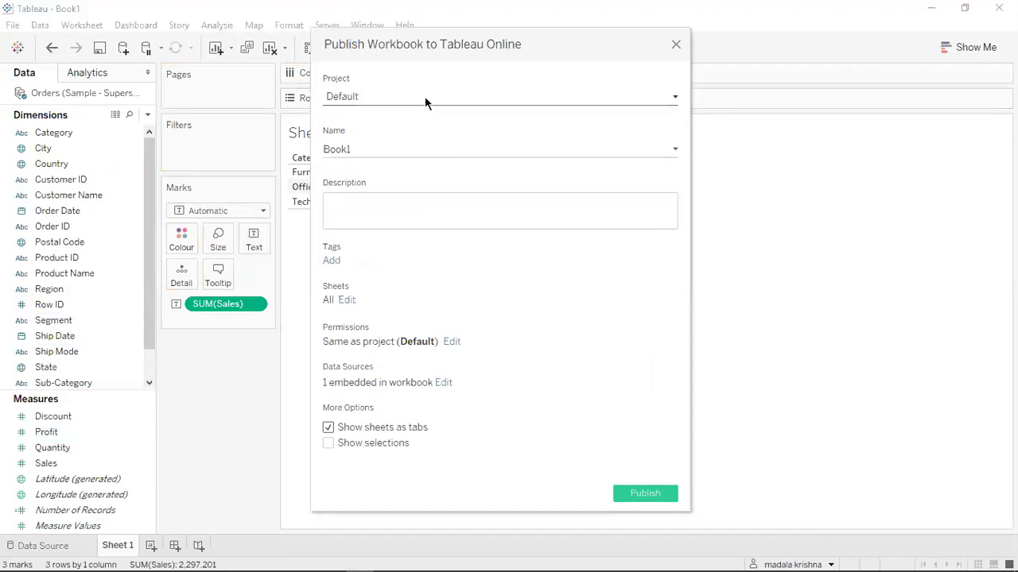
click(425, 99)
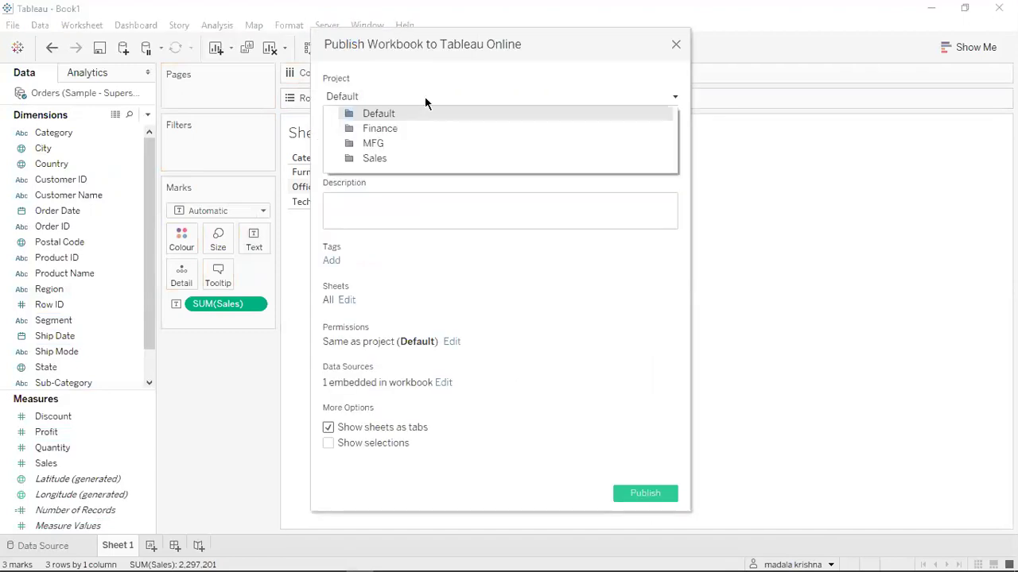
click(406, 156)
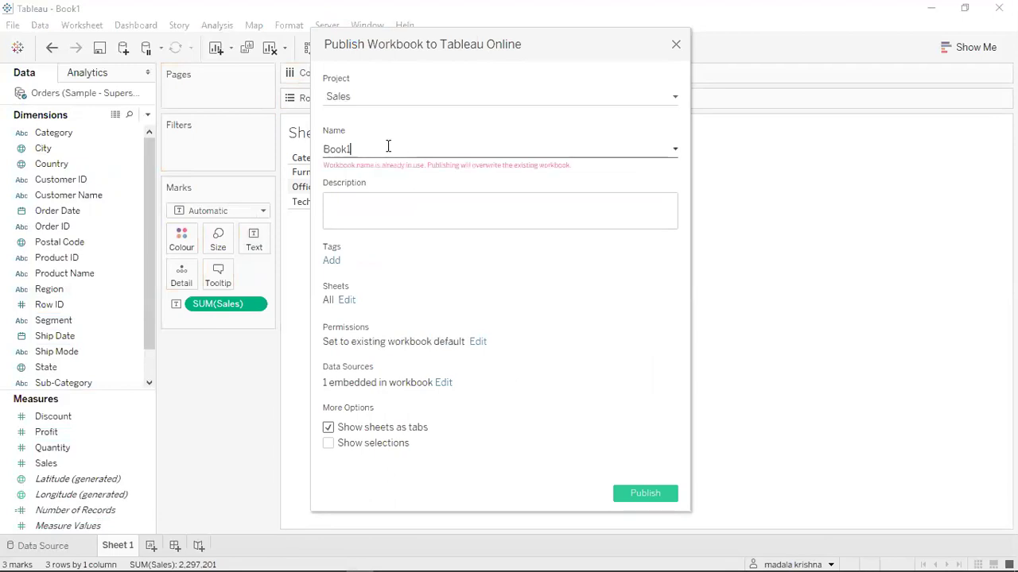
click(388, 146)
key(BackSpace)
key(BackSpace)
key(BackSpace)
key(BackSpace)
key(BackSpace)
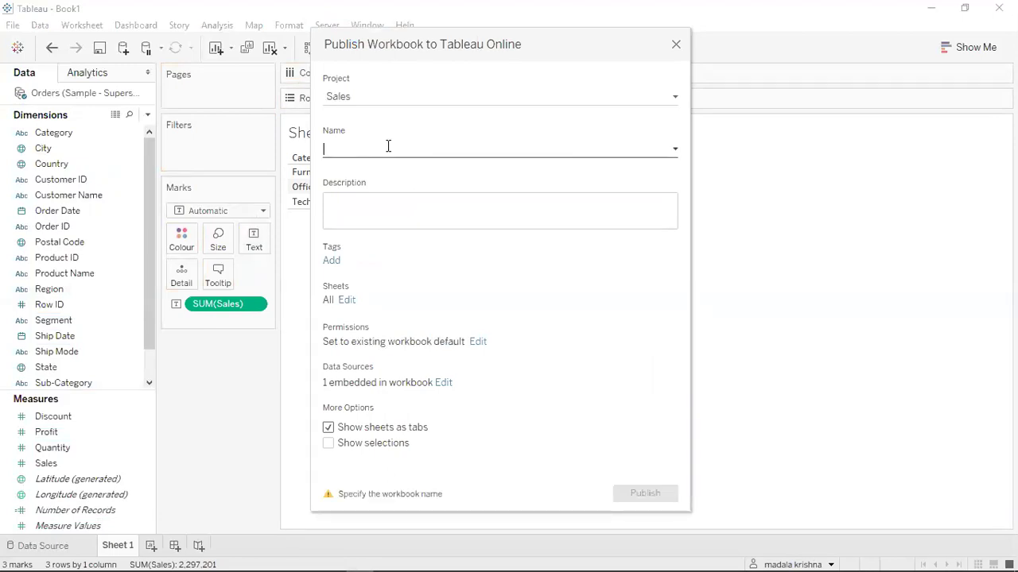
text(Revision)
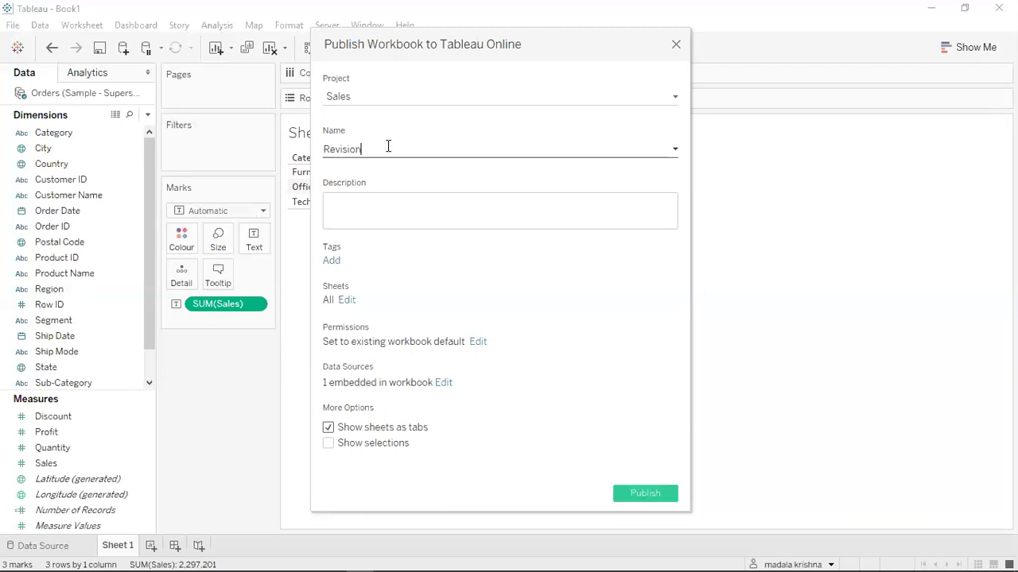
click(659, 494)
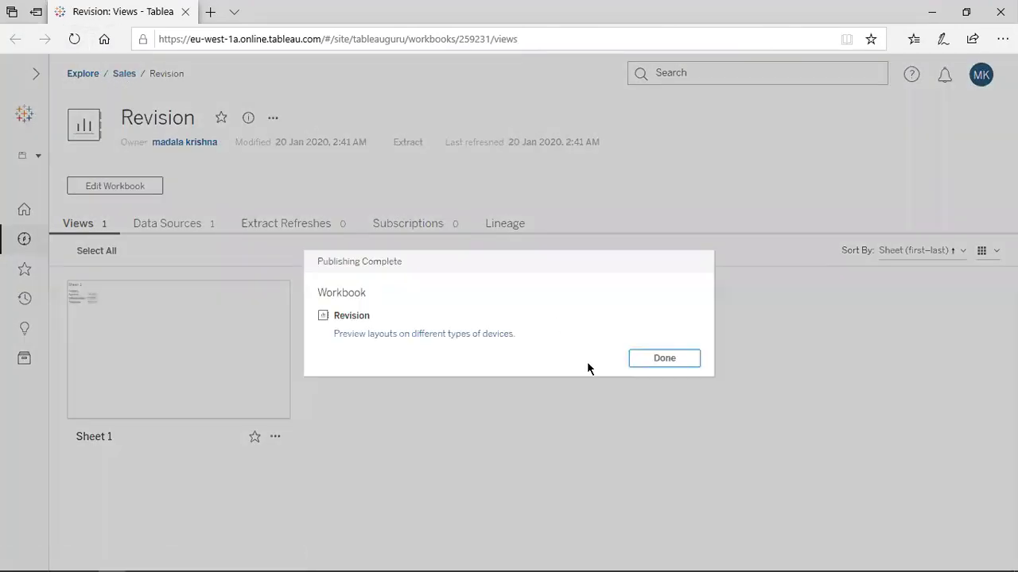
Dismiss the publishing message and view the workbook's revision history, showing only Revision 1.
click(648, 361)
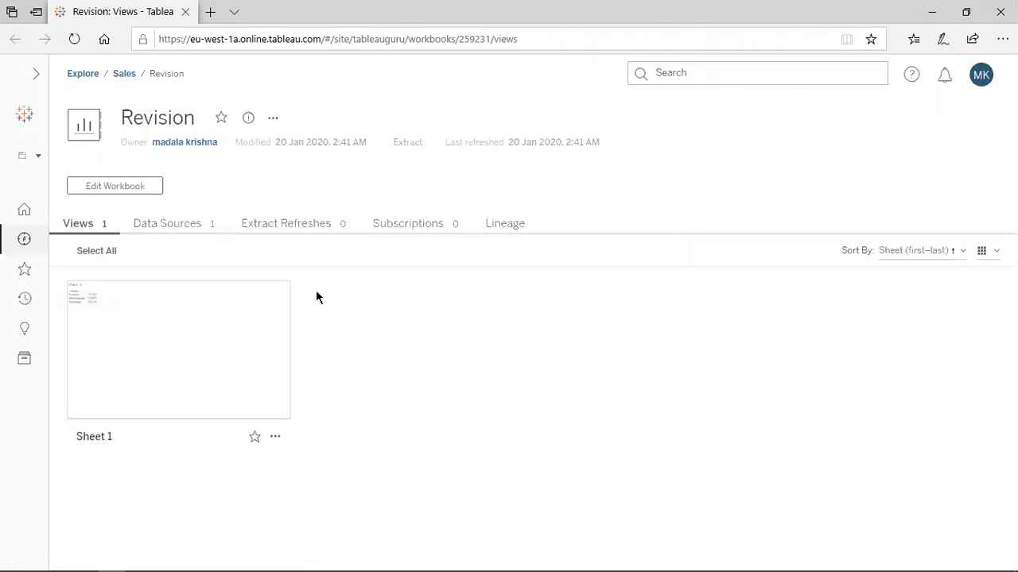
click(271, 120)
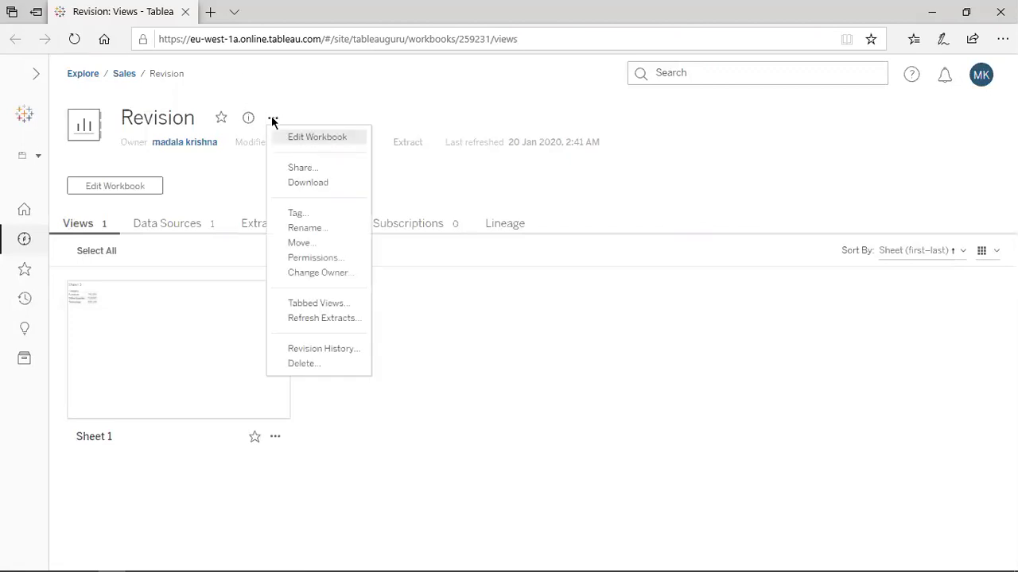
click(330, 353)
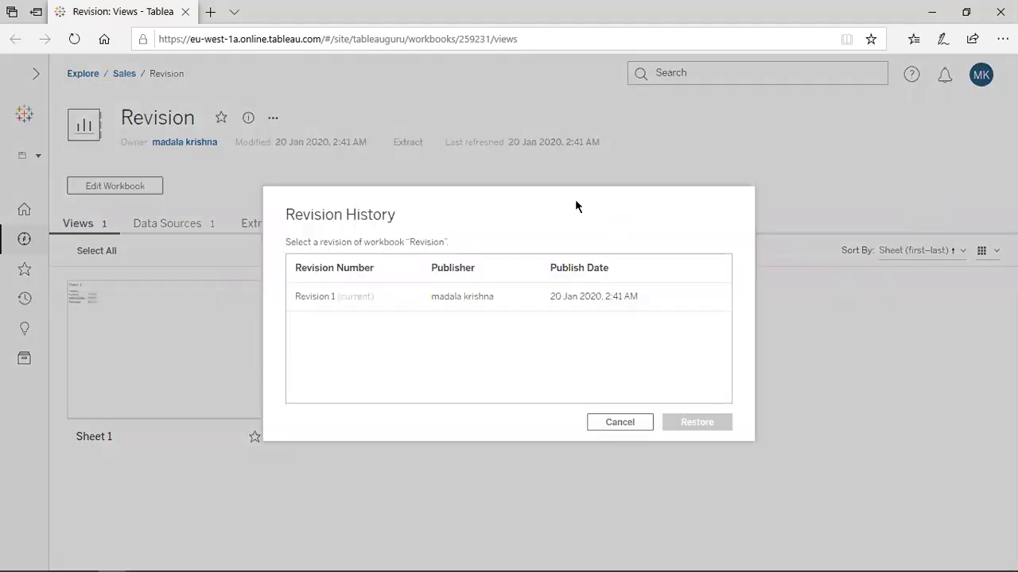
Close the Revision History dialog without restoring any revision.
drag(574, 199, 527, 147)
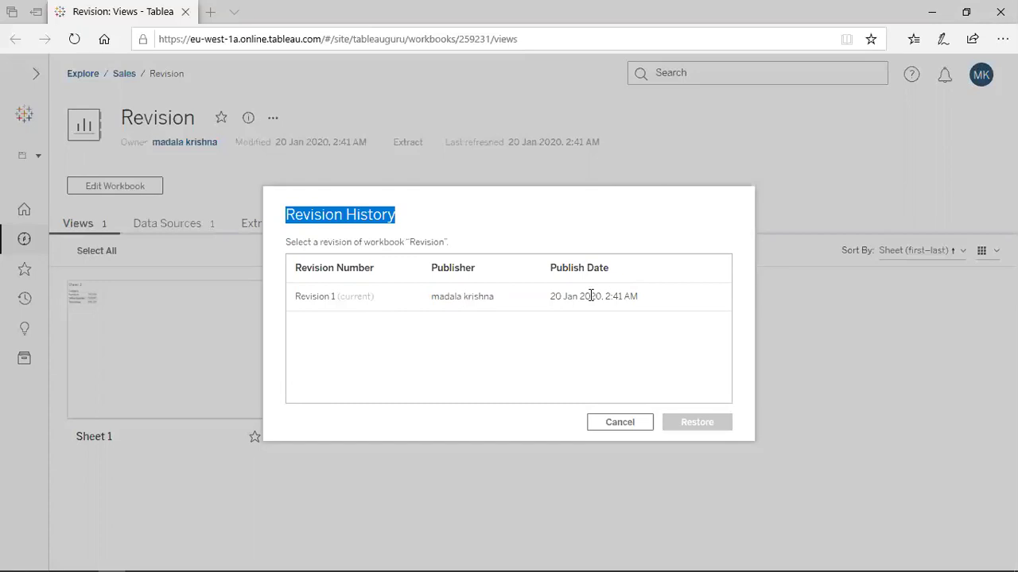
click(628, 425)
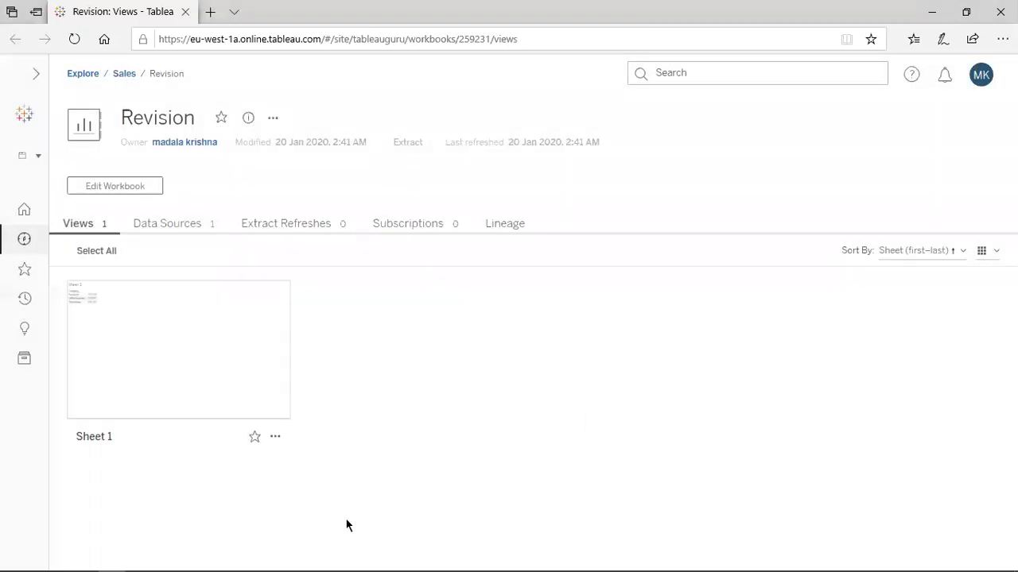
Add a Category filter card keeping only Furniture and Office Supplies on Sheet 1.
click(360, 560)
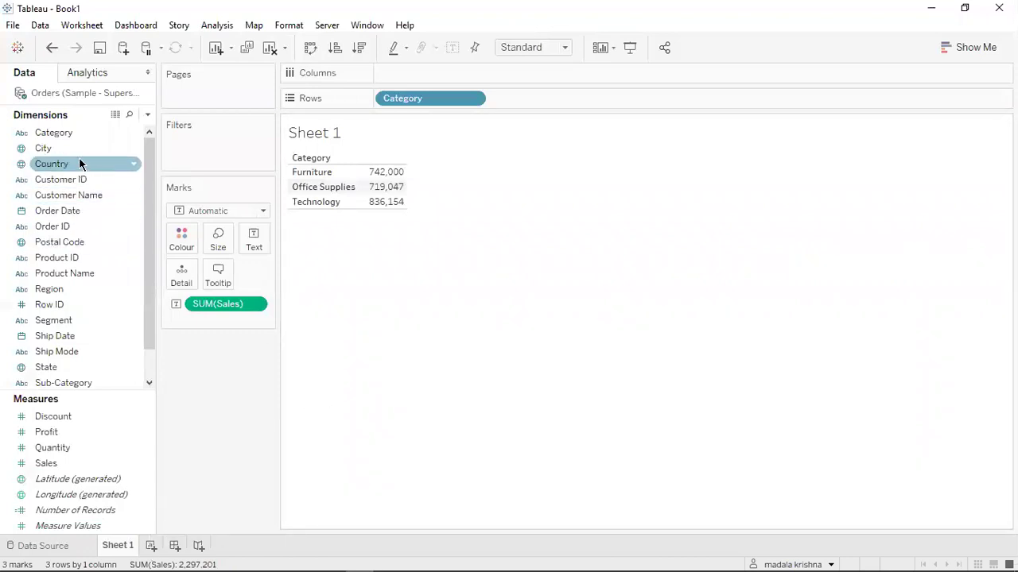
drag(65, 133, 223, 151)
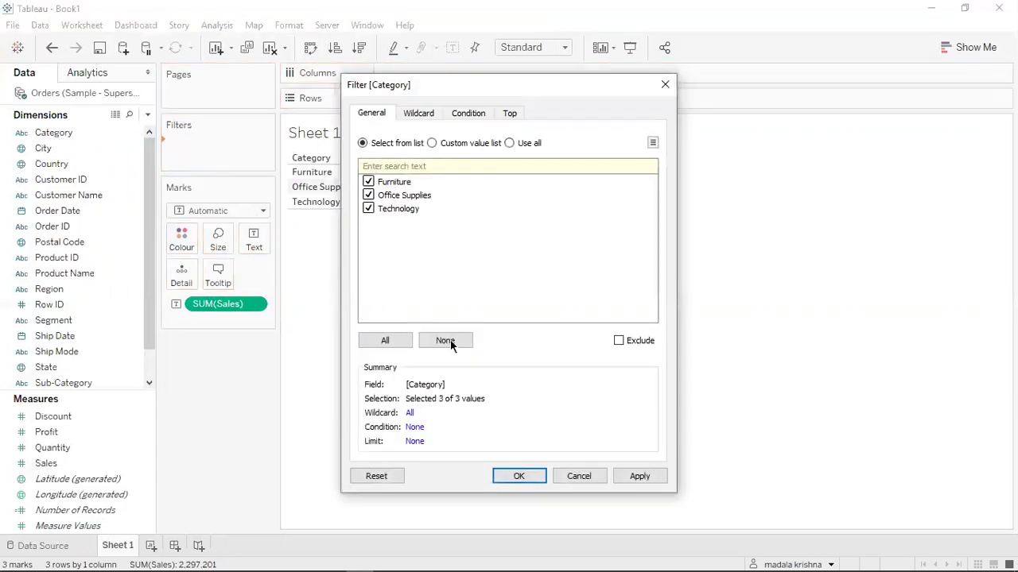
click(518, 475)
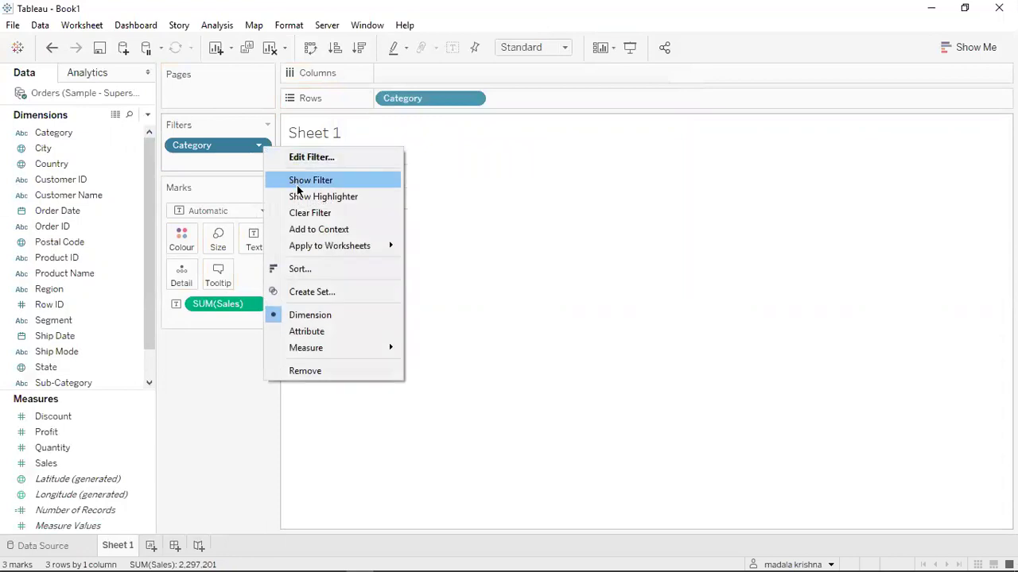
click(298, 182)
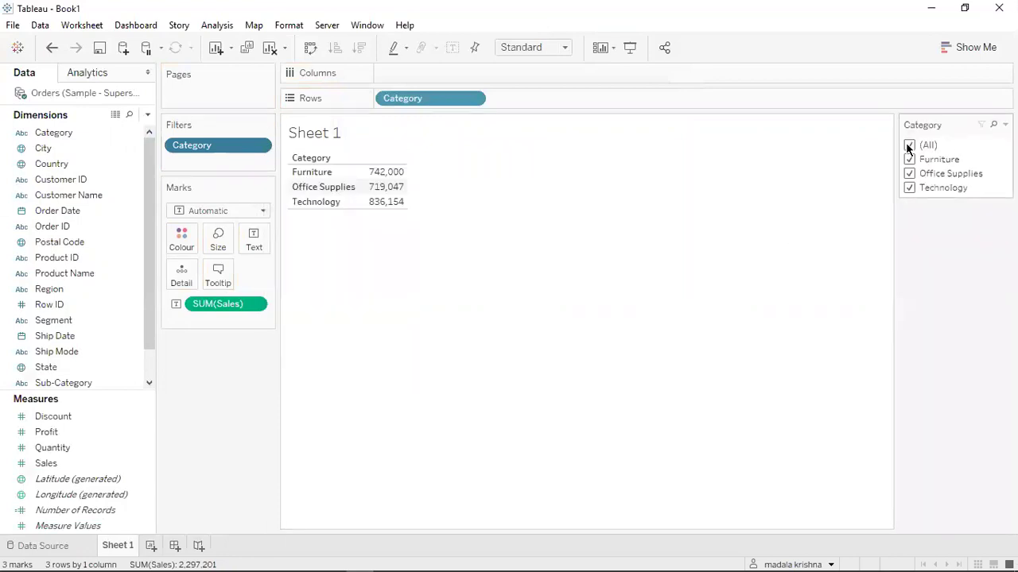
click(909, 146)
click(910, 159)
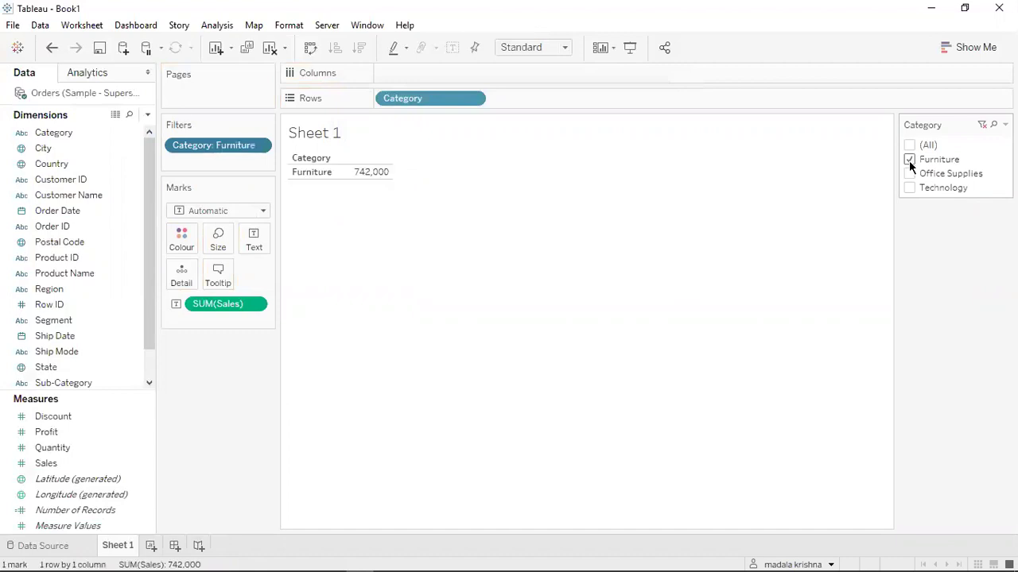
click(909, 174)
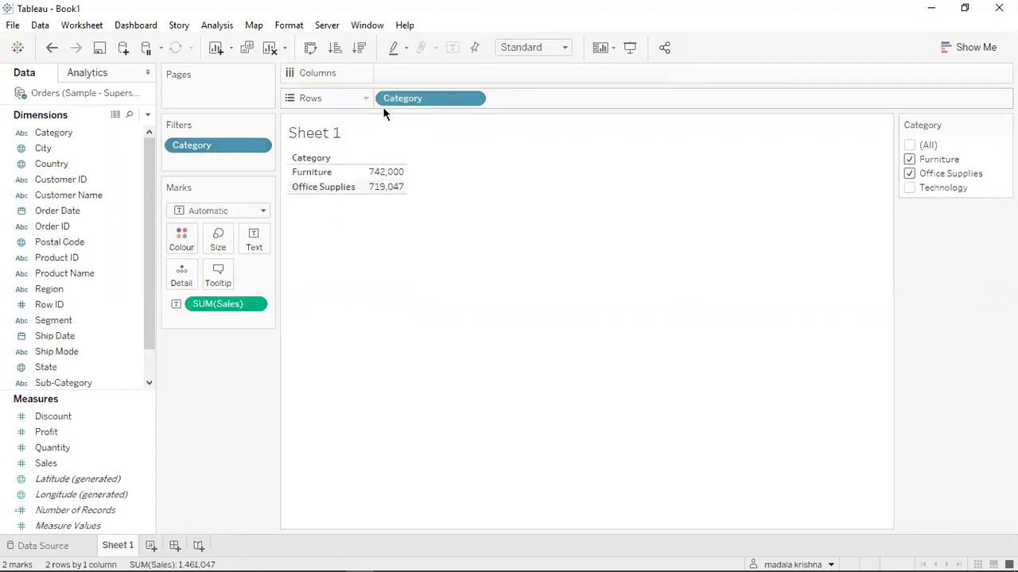
click(326, 27)
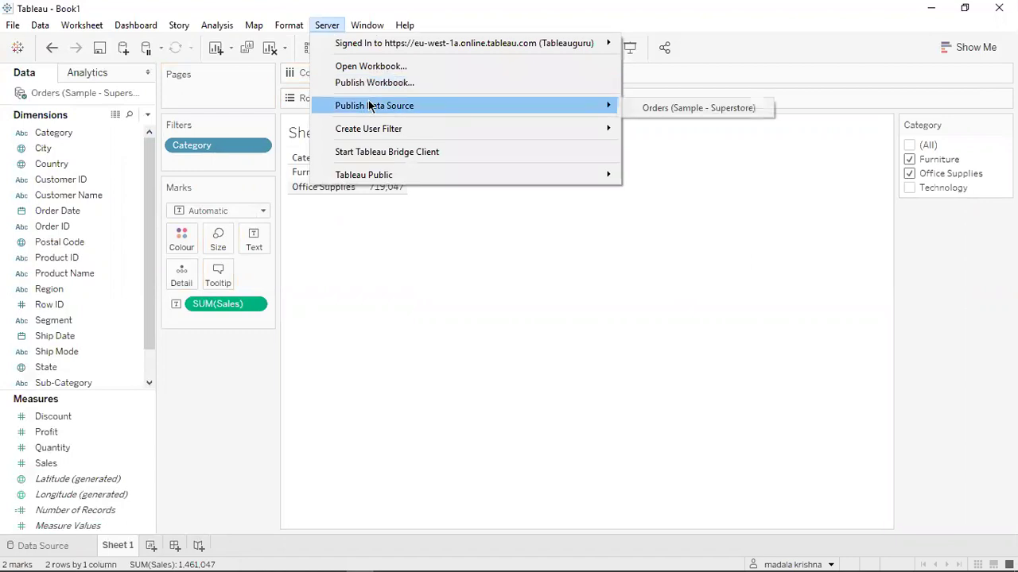
Republish as 'Revision' in Sales, confirming the overwrite of the existing workbook.
click(377, 84)
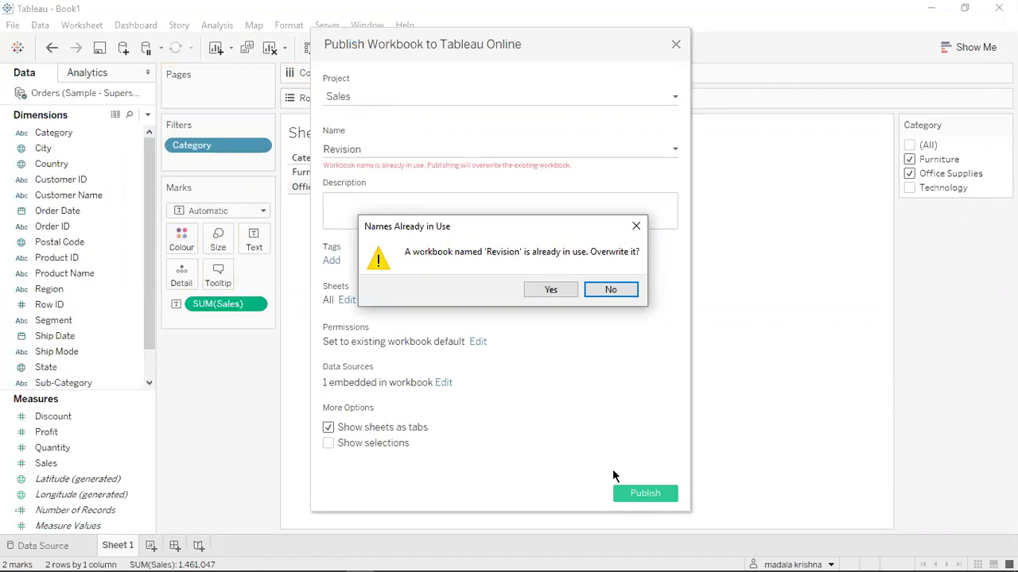
key(Left)
key(Return)
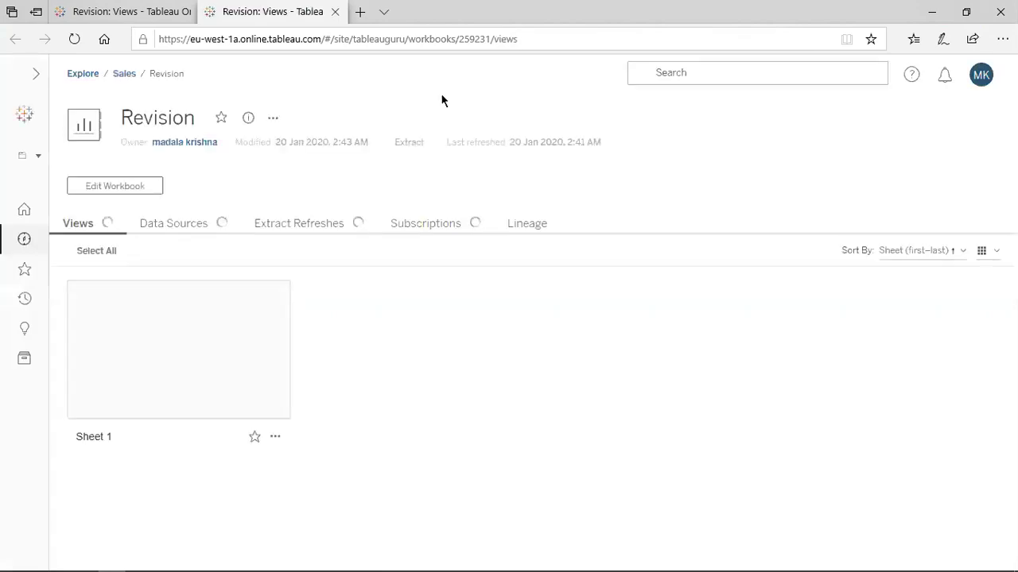
Dismiss the publishing message and view revision history, now listing Revision 2 (2:43 AM) above Revision 1.
click(273, 118)
click(674, 357)
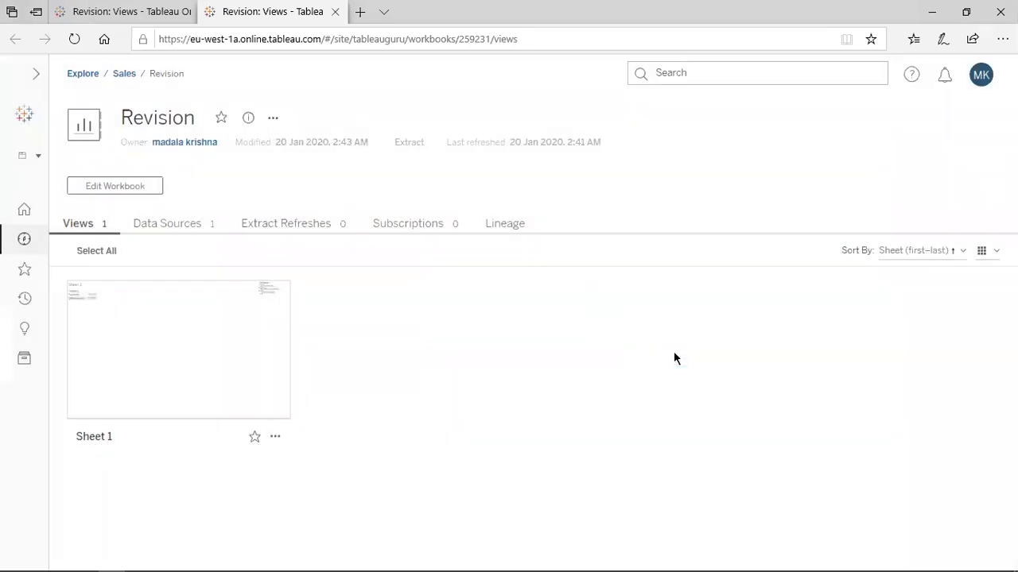
click(272, 117)
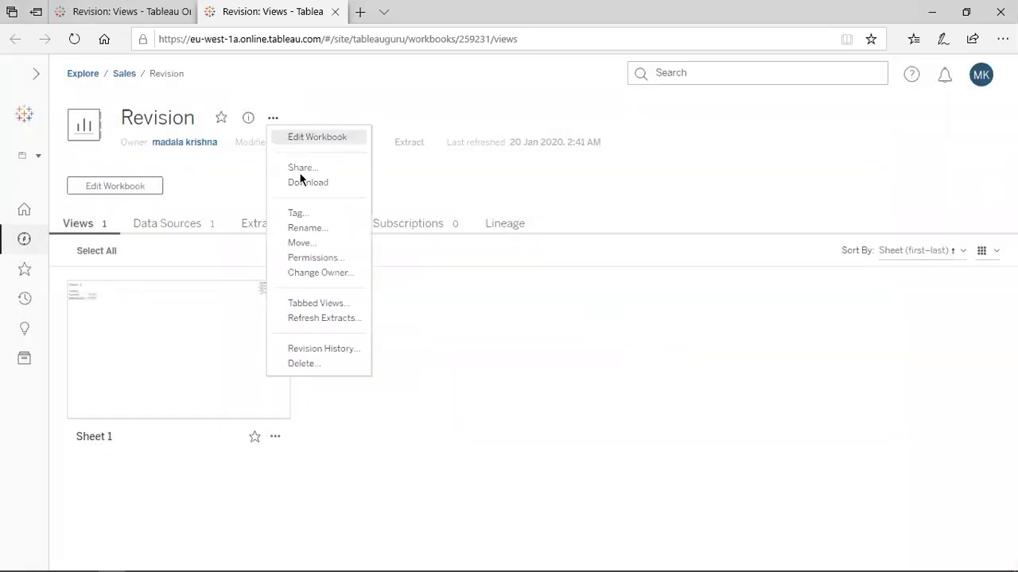
click(339, 353)
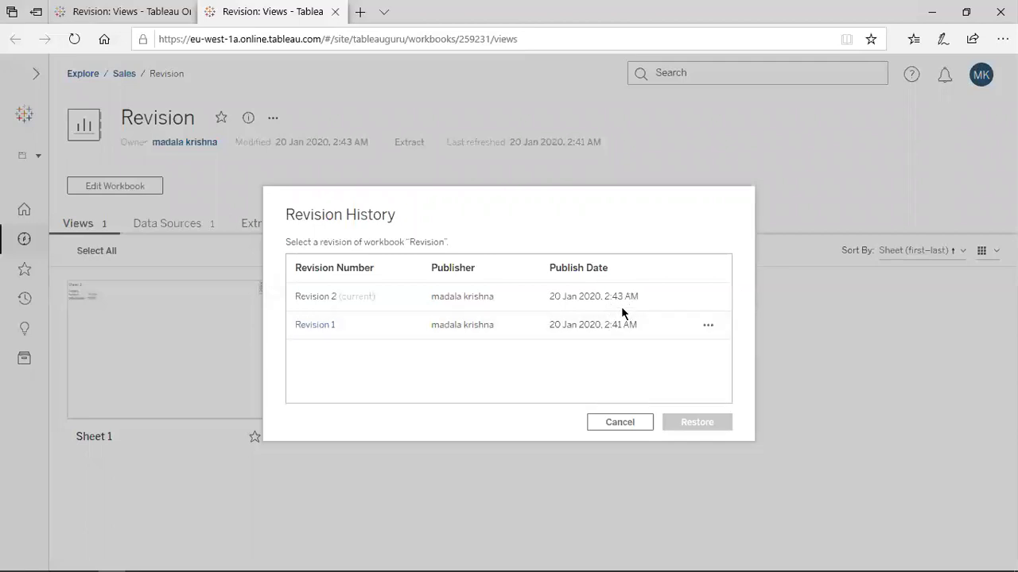
drag(642, 299, 310, 296)
click(310, 297)
mouse_move(443, 554)
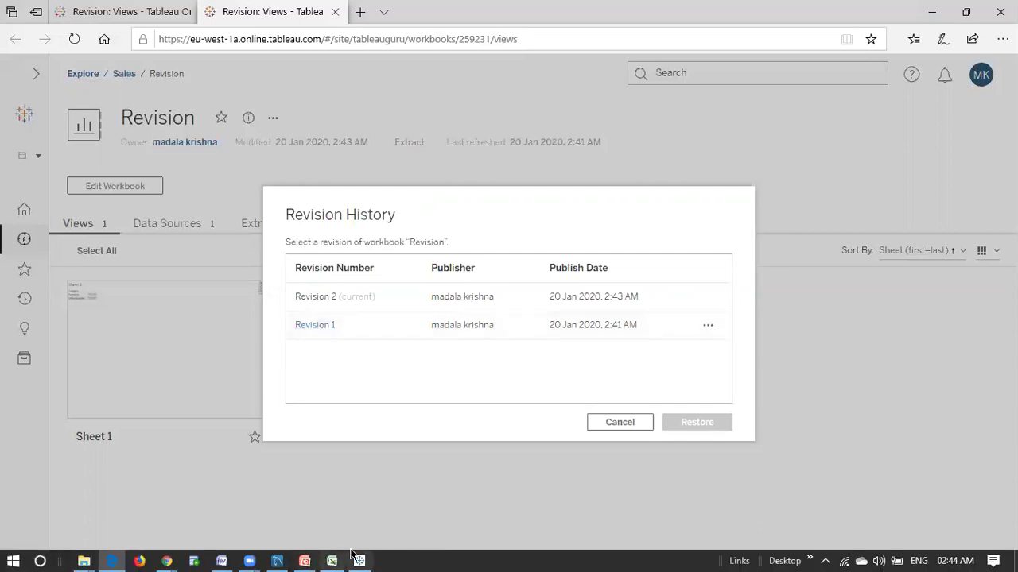
Sign Tableau Desktop out of the current Tableau Online account.
click(360, 562)
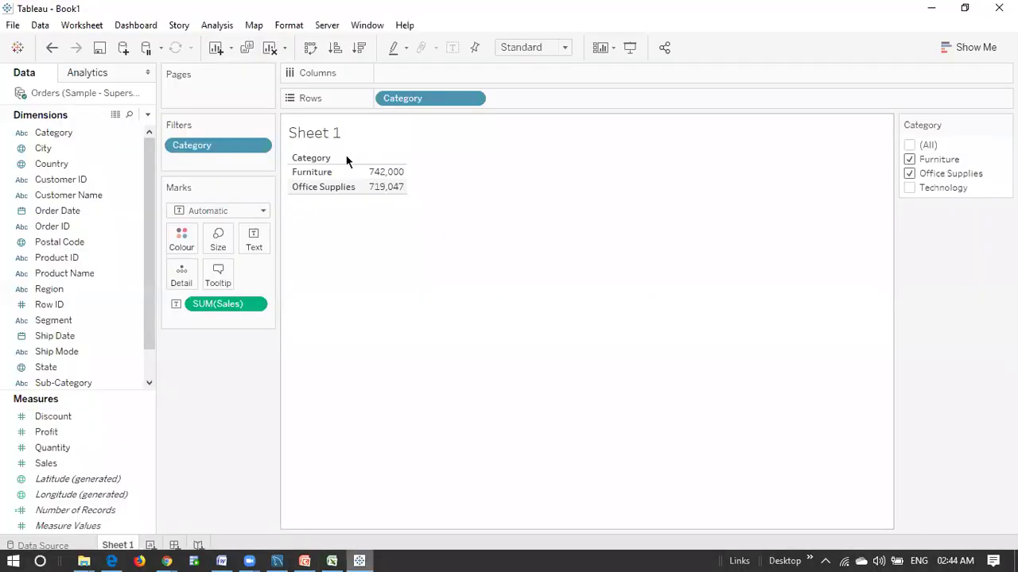
click(327, 25)
mouse_move(550, 51)
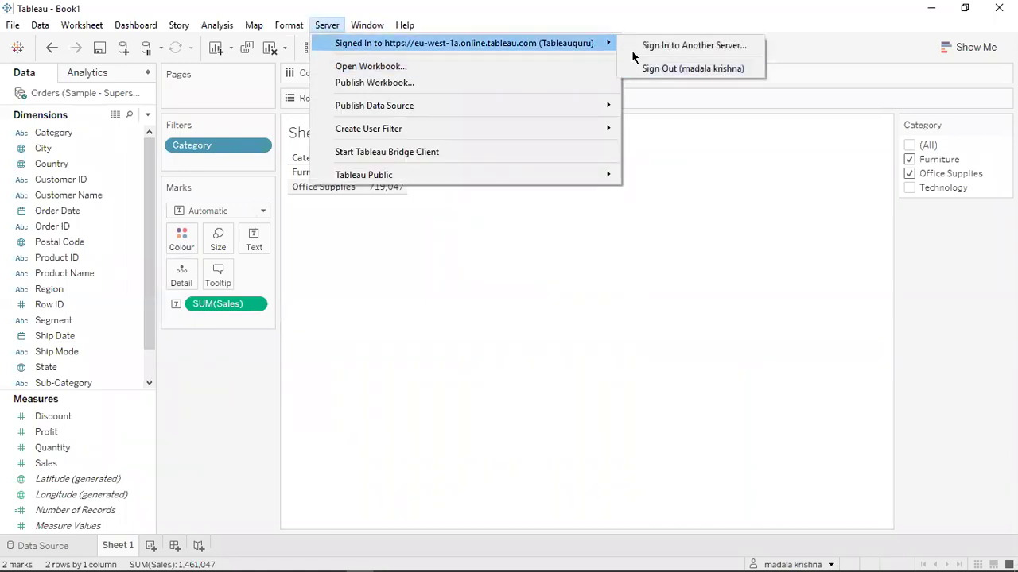
click(650, 69)
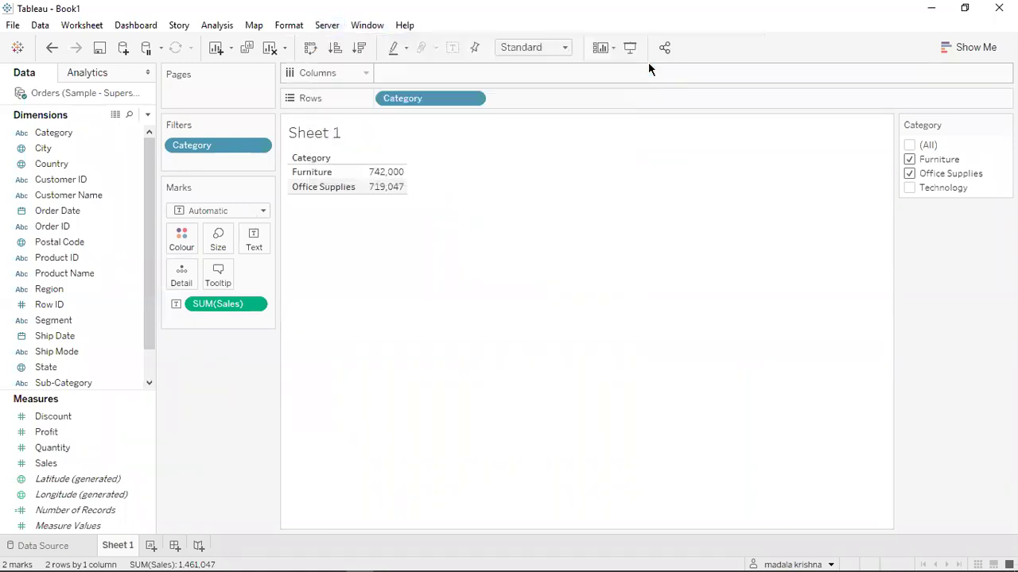
Begin a new server sign-in and connect to Tableau Online.
click(328, 30)
click(345, 50)
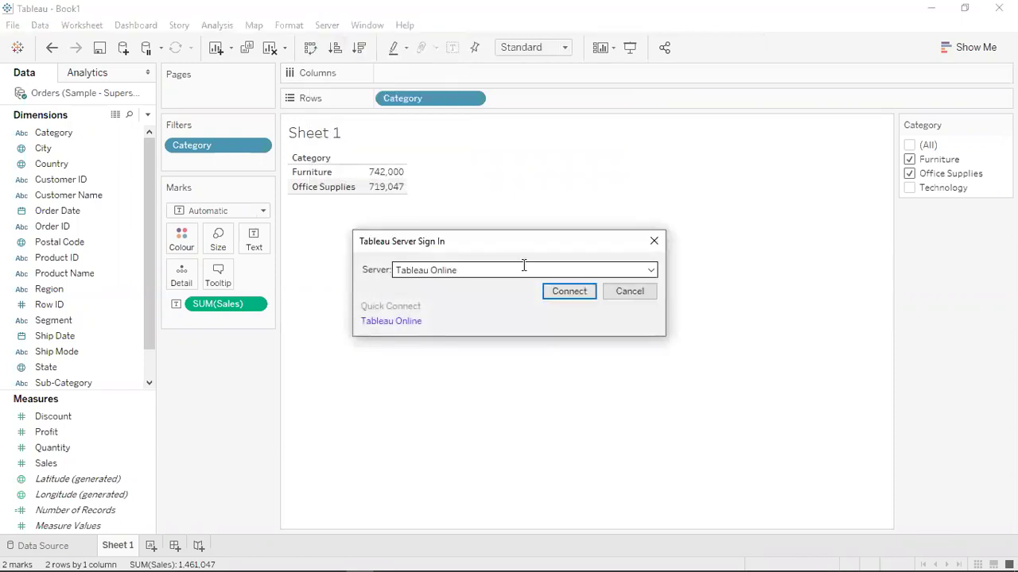
click(559, 294)
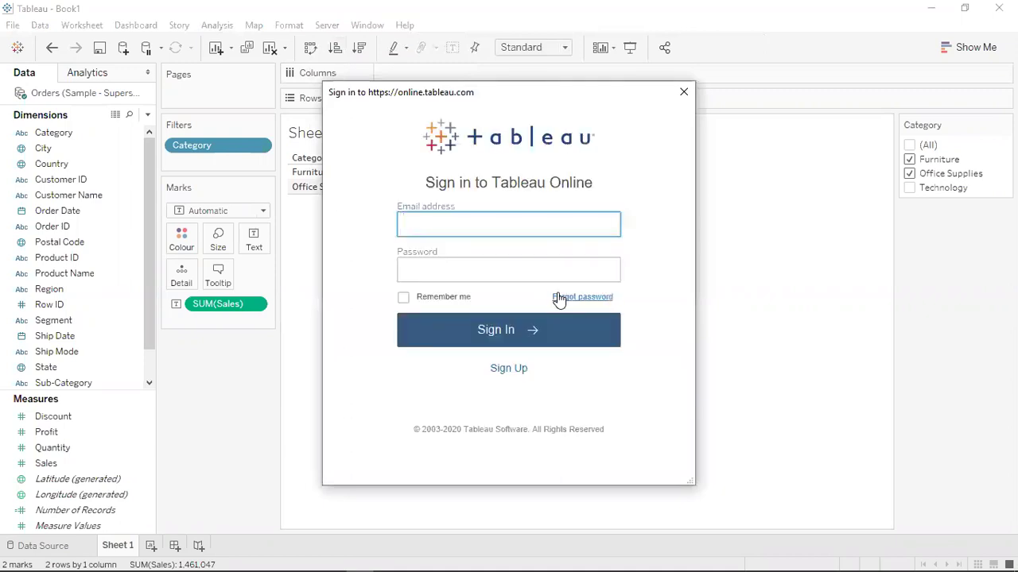
click(559, 298)
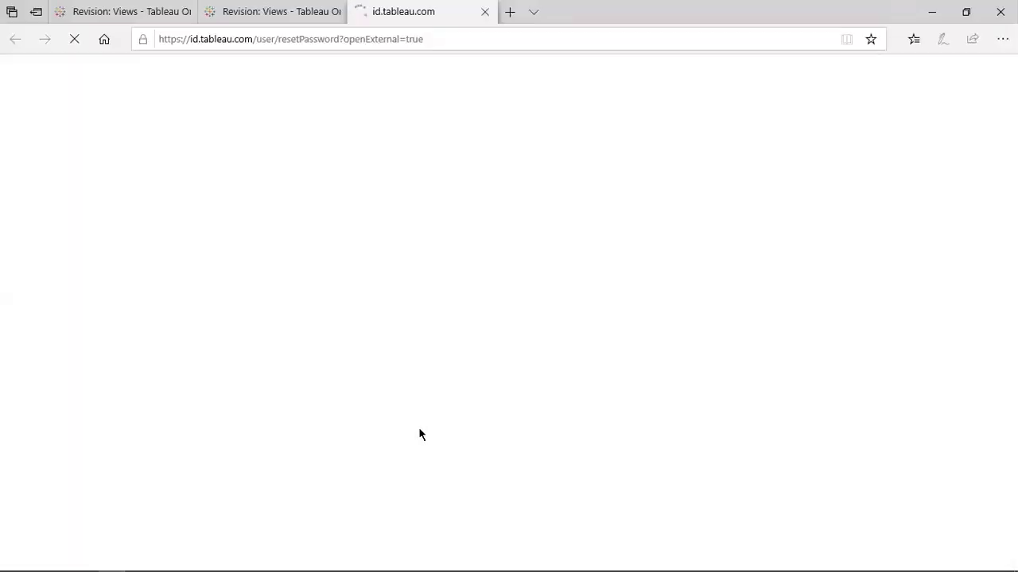
key(alt+Tab)
Sign in to Tableau Online with the second user's e-mail address and password.
click(473, 227)
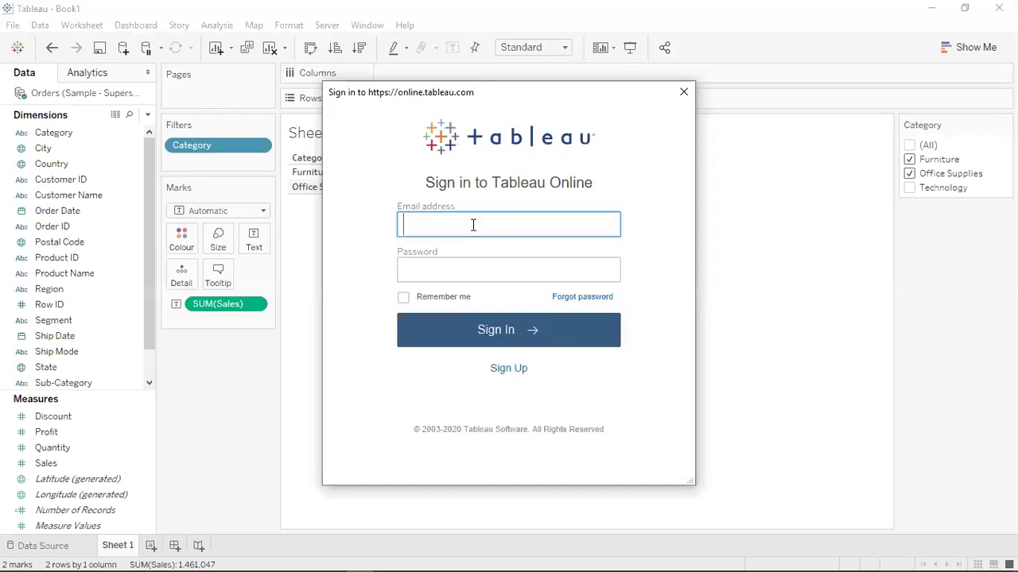
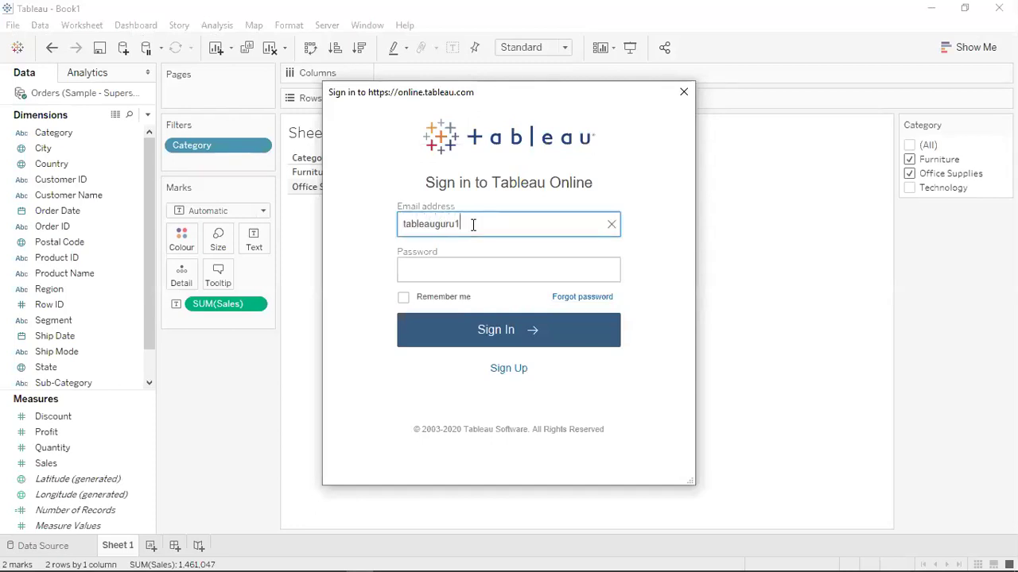
key(Tab)
text(••••••••••)
click(496, 339)
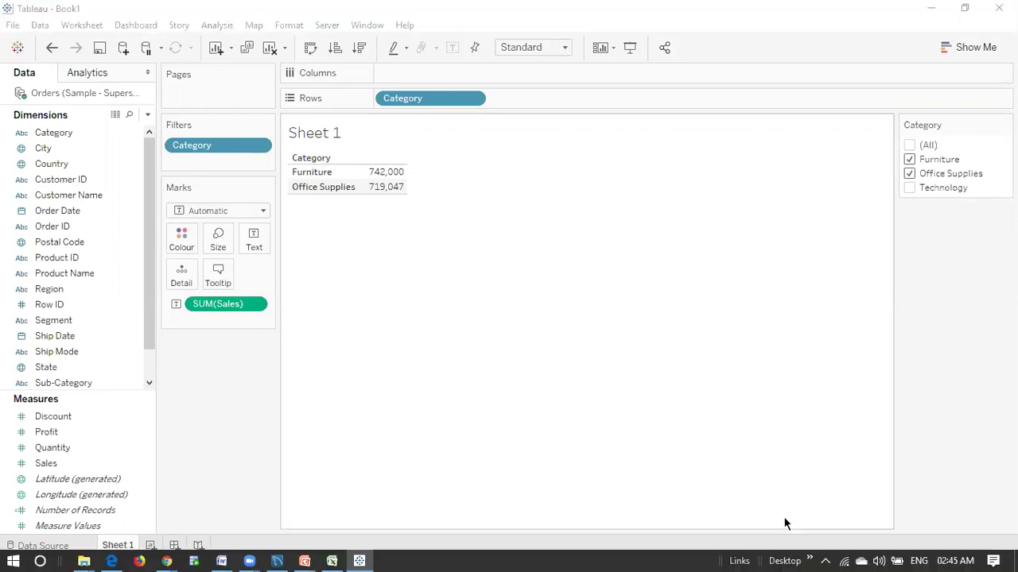
click(328, 26)
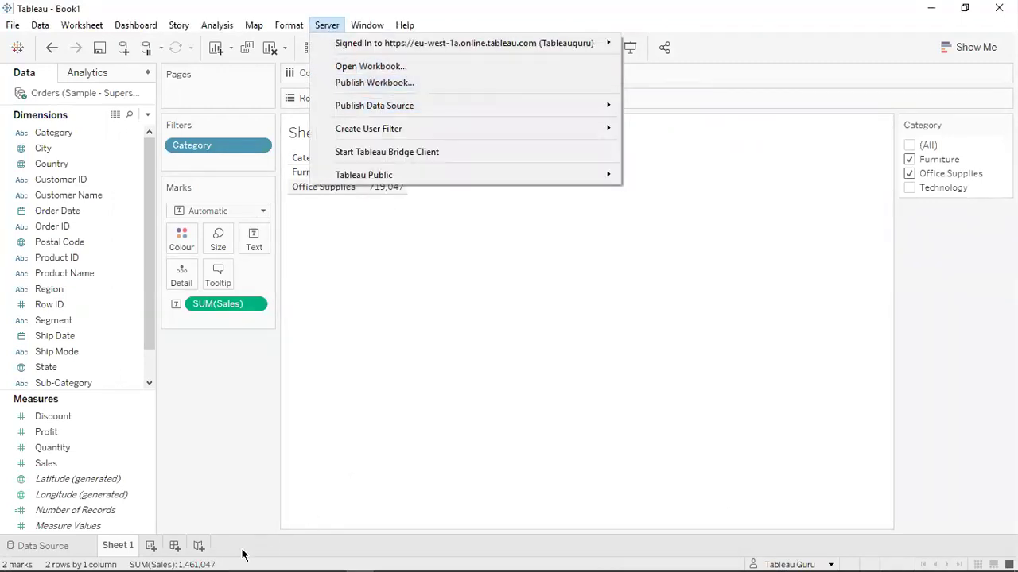
mouse_move(238, 570)
click(166, 561)
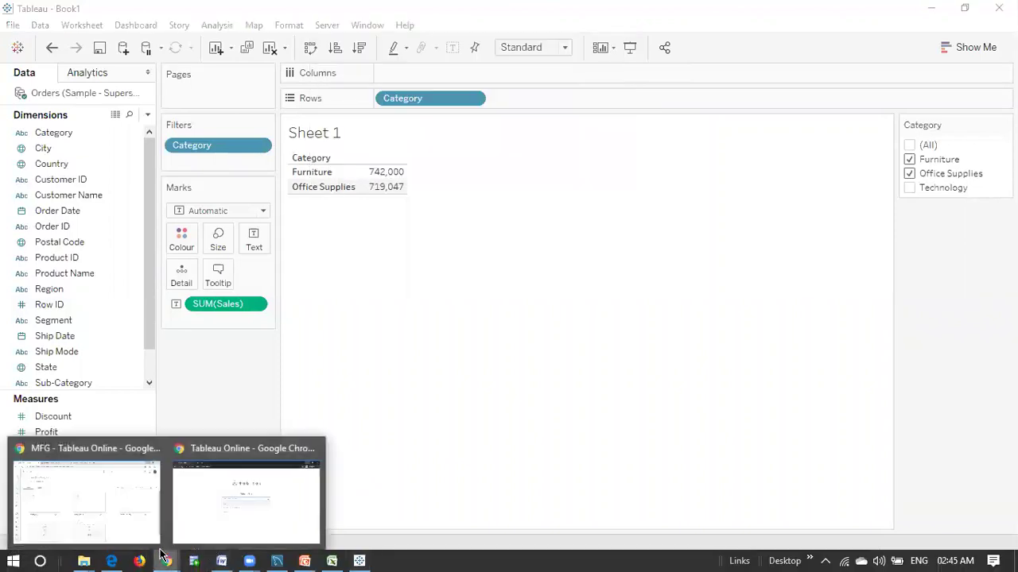
click(122, 498)
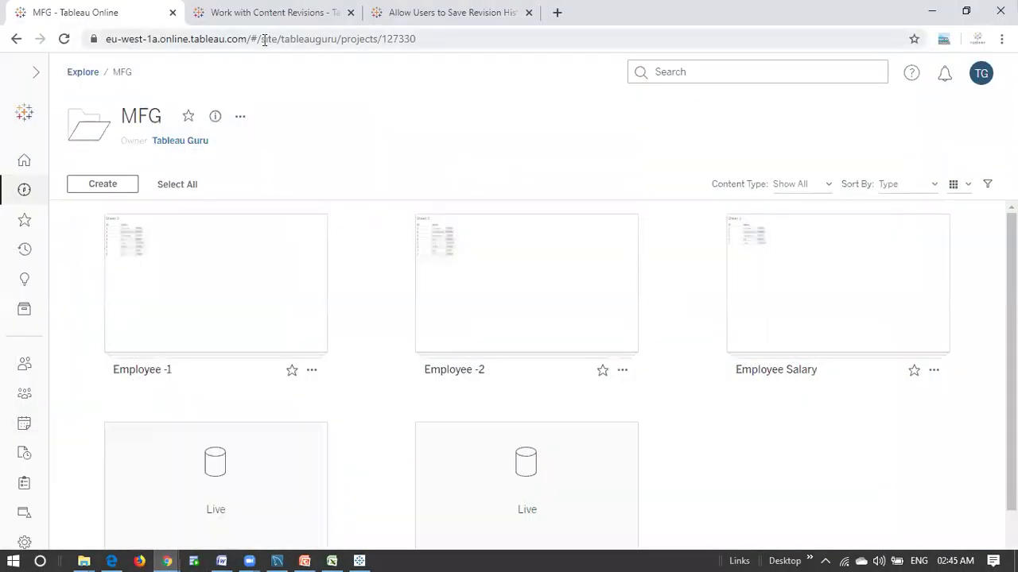
click(289, 9)
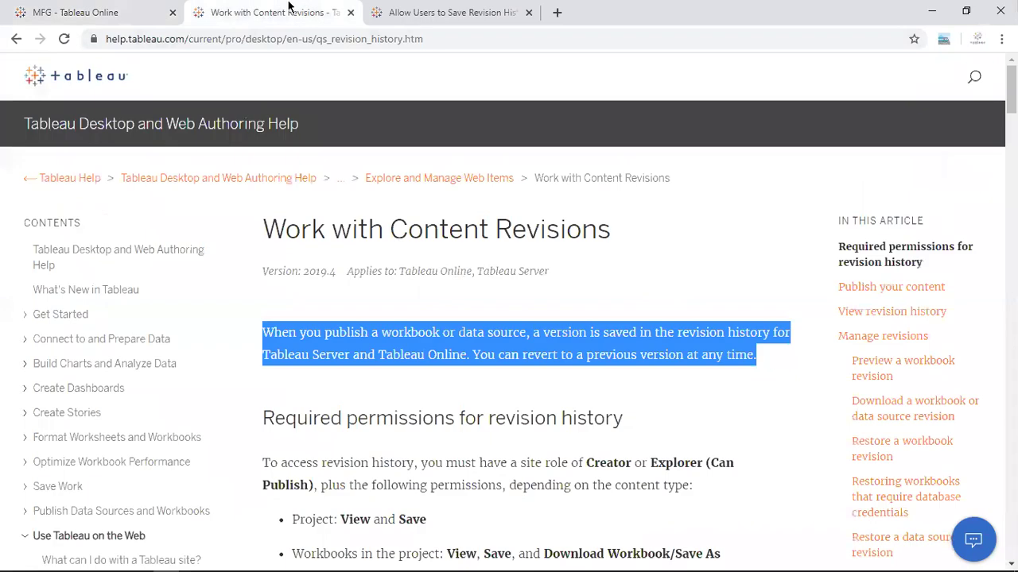
click(407, 11)
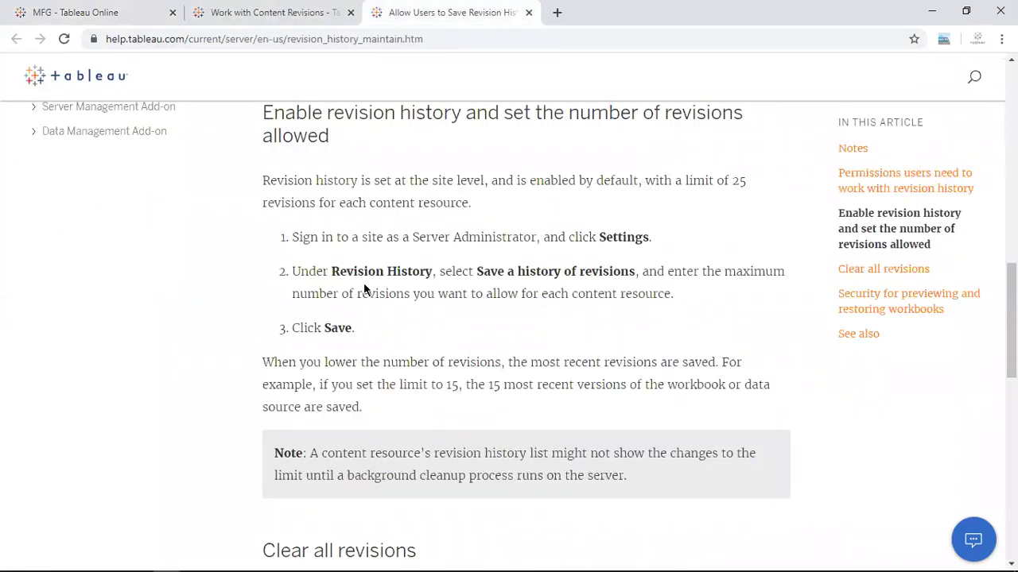
key(super+s)
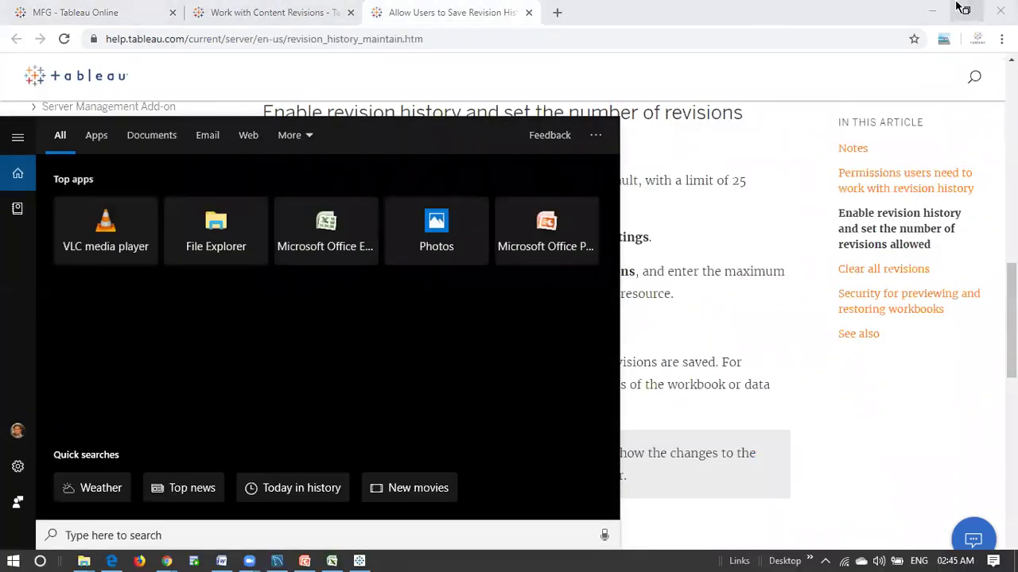
click(930, 8)
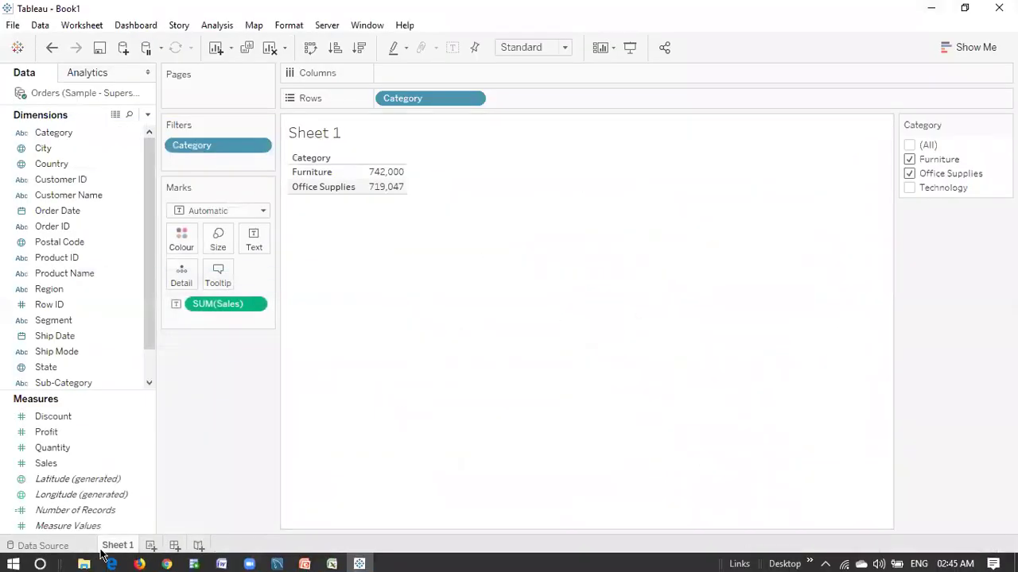
Cancel the Revision History dialog on the browser's Revision page, then return to Tableau Desktop.
click(111, 564)
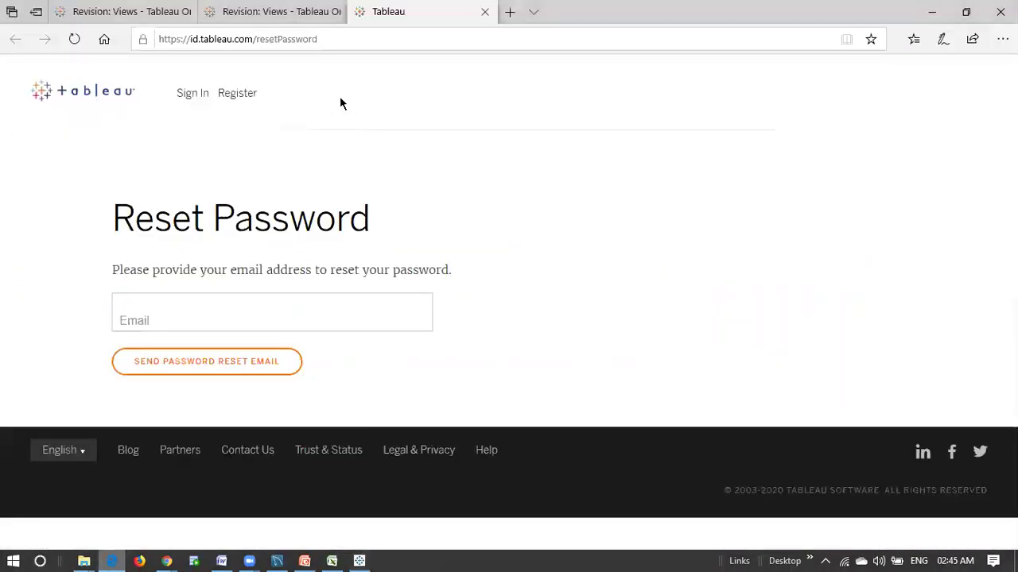
click(260, 6)
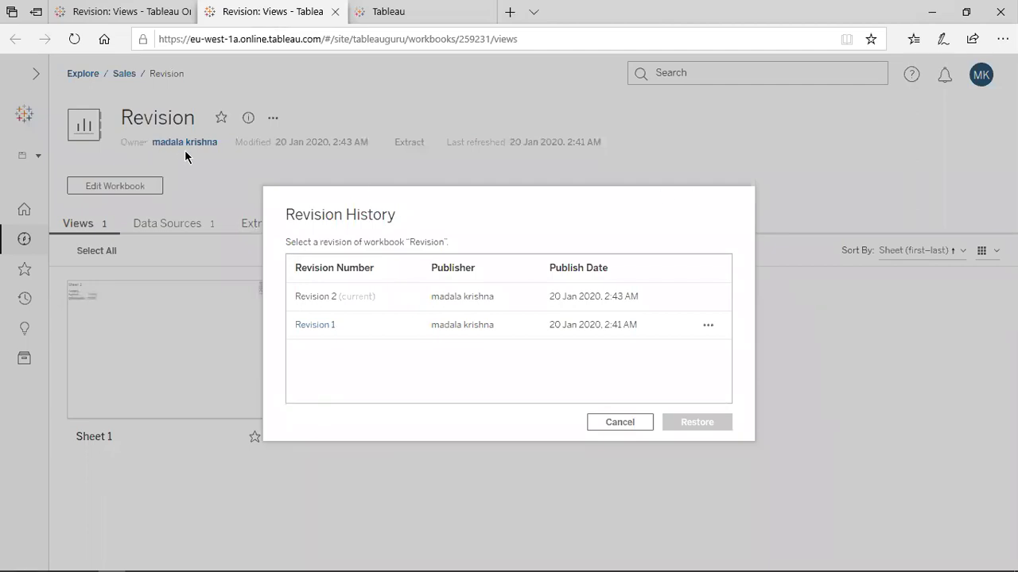
click(634, 422)
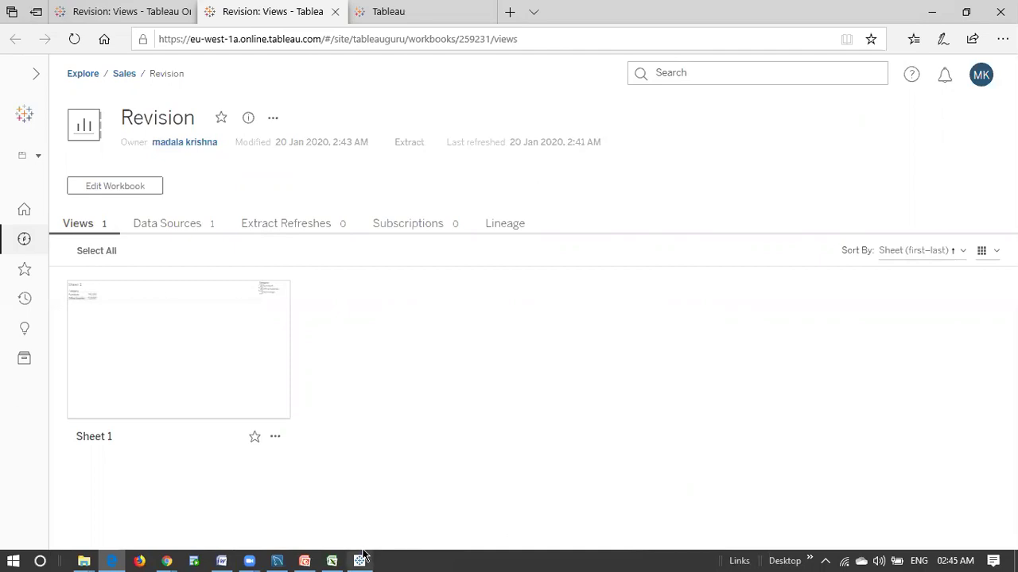
click(360, 561)
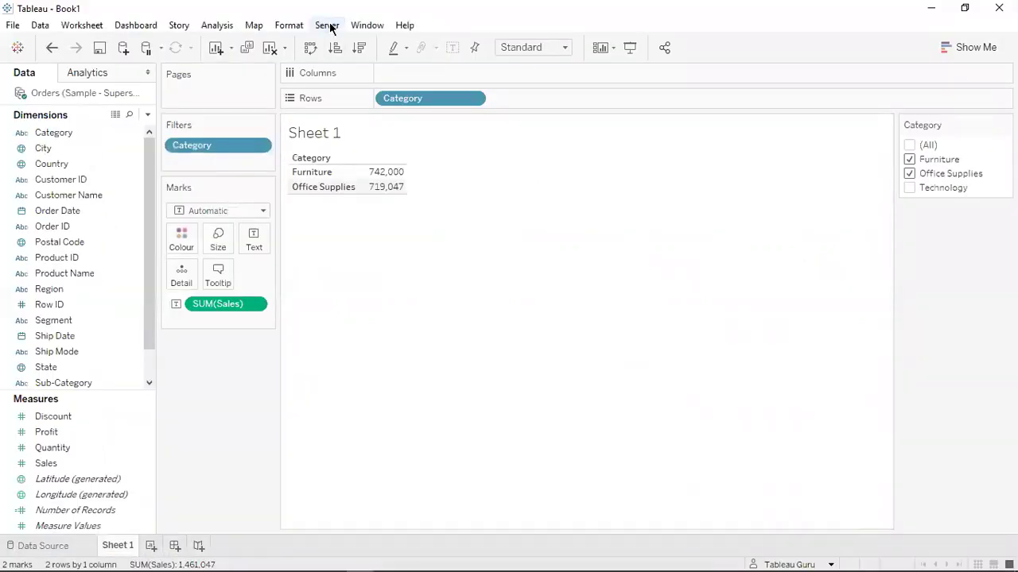
Publish to the Sales project as 'Revision' and confirm overwriting the existing workbook.
click(330, 27)
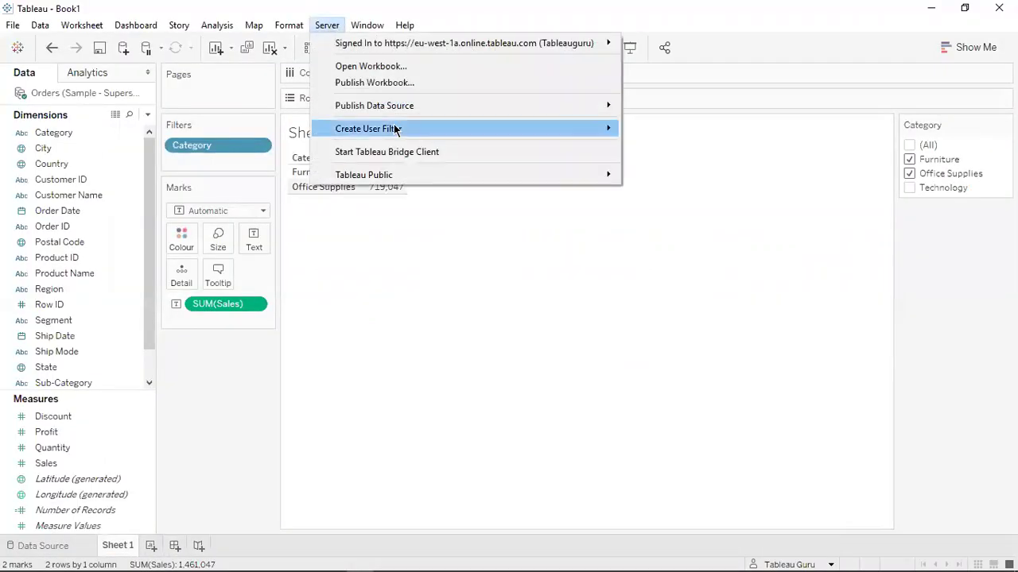
click(392, 82)
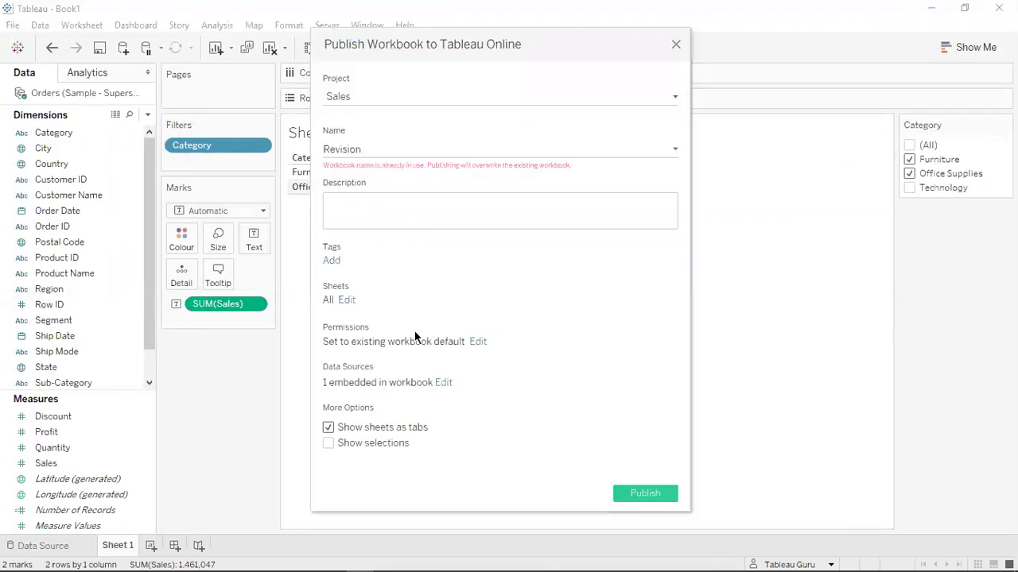
click(644, 493)
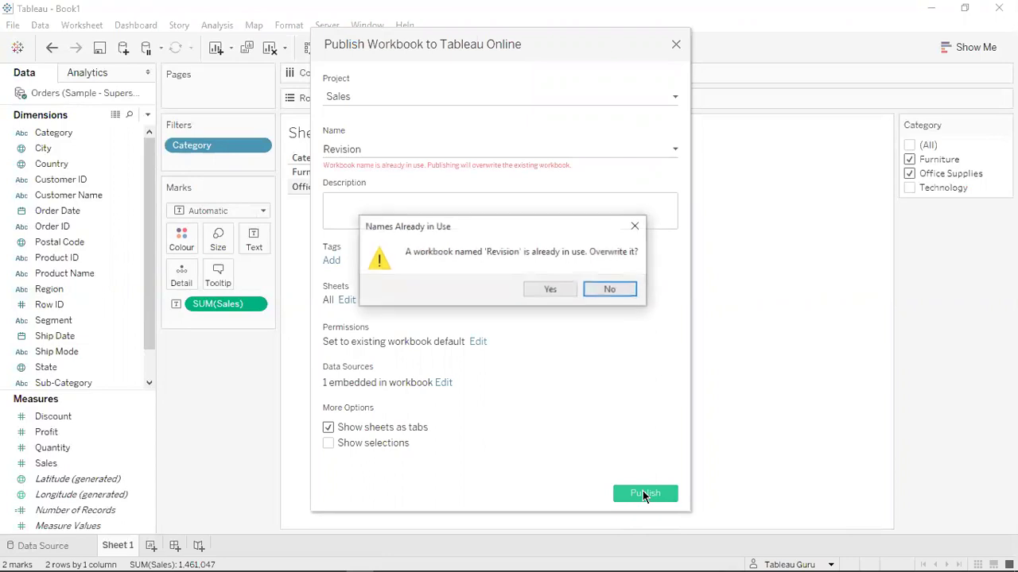
key(Left)
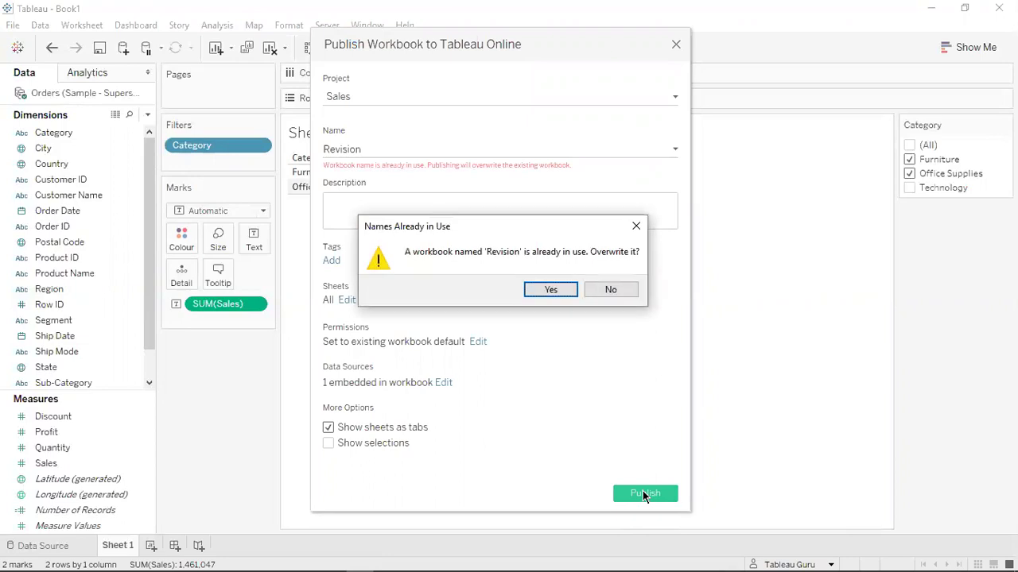
key(Return)
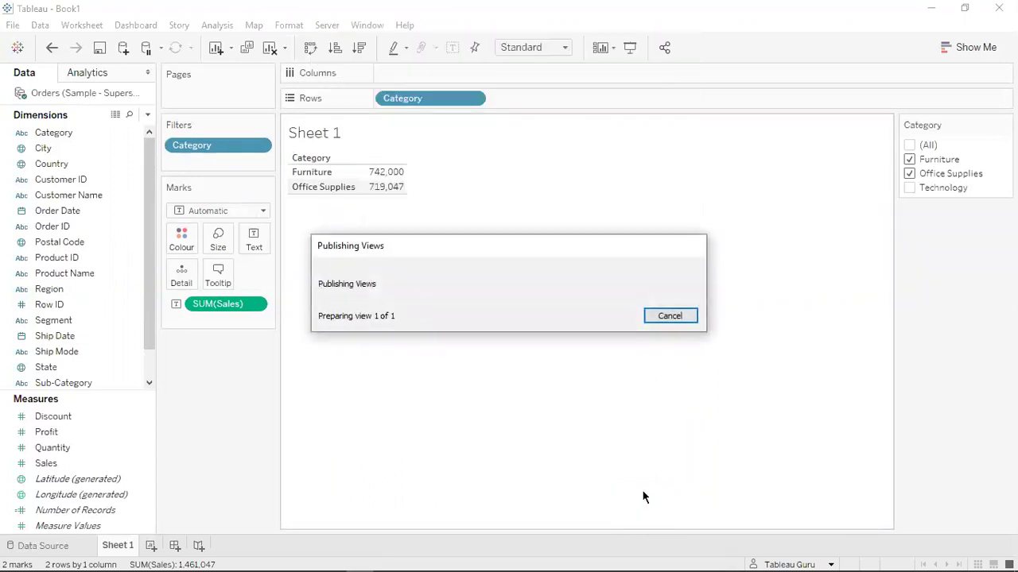
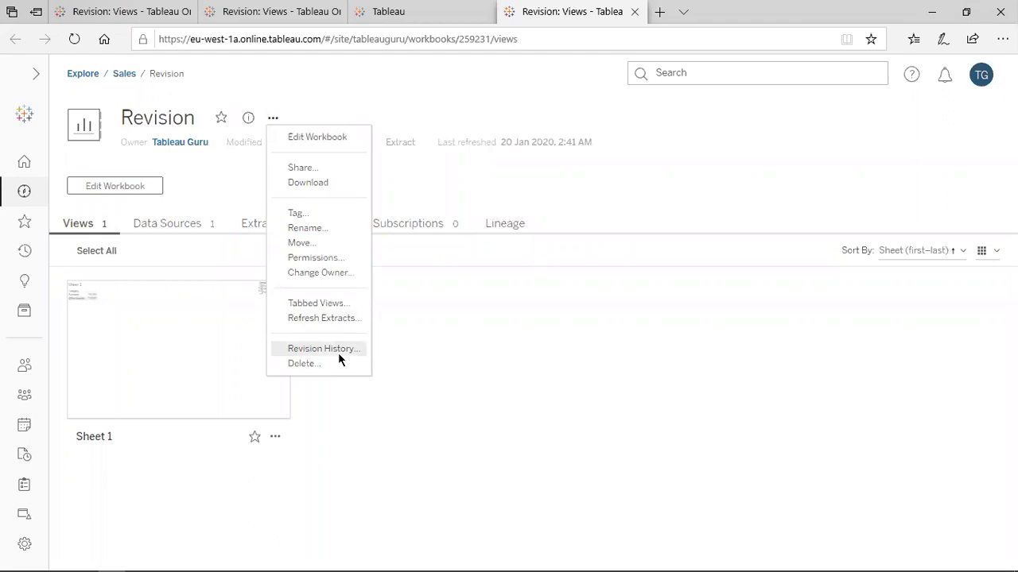
Open the Revision workbook's history, review Revision 3's publisher and time, then open Revision 2's options.
click(338, 349)
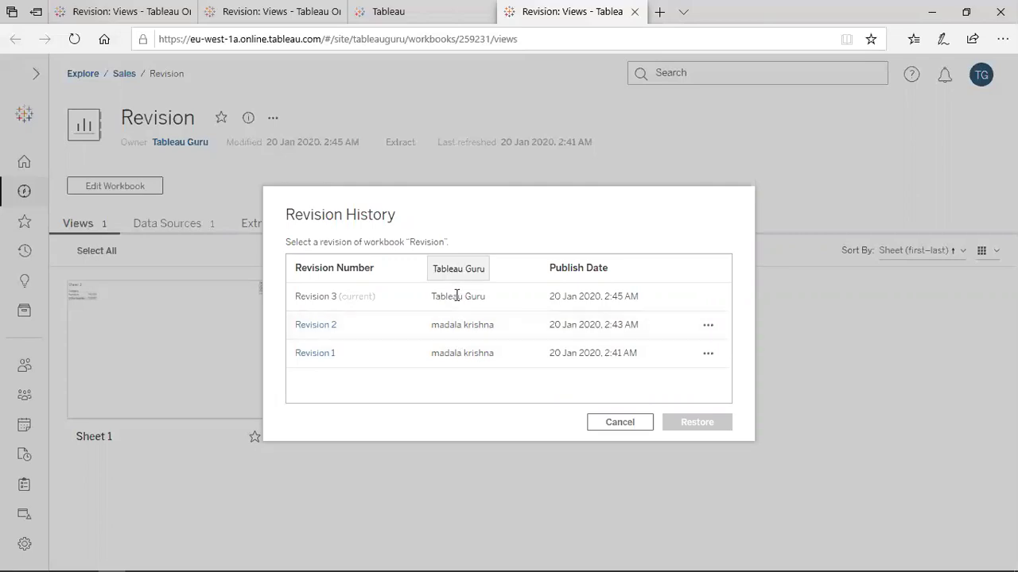
drag(431, 296, 465, 299)
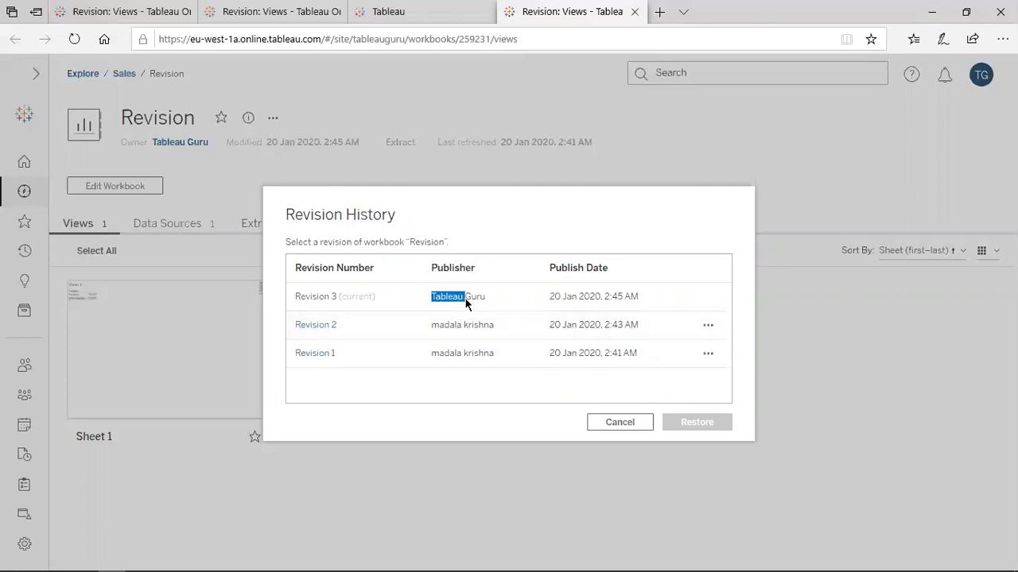
drag(644, 297, 602, 297)
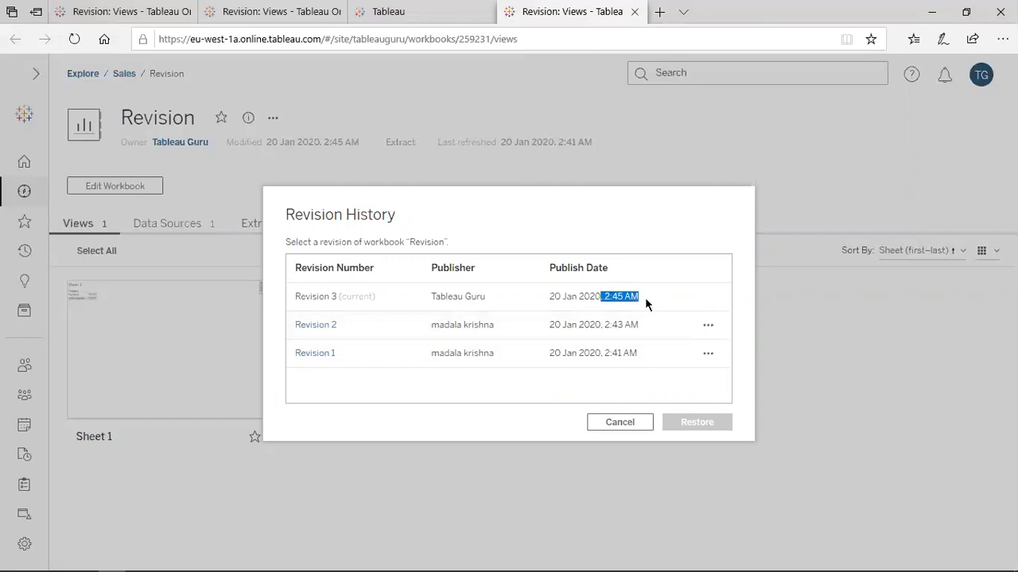
click(510, 401)
drag(632, 195, 446, 184)
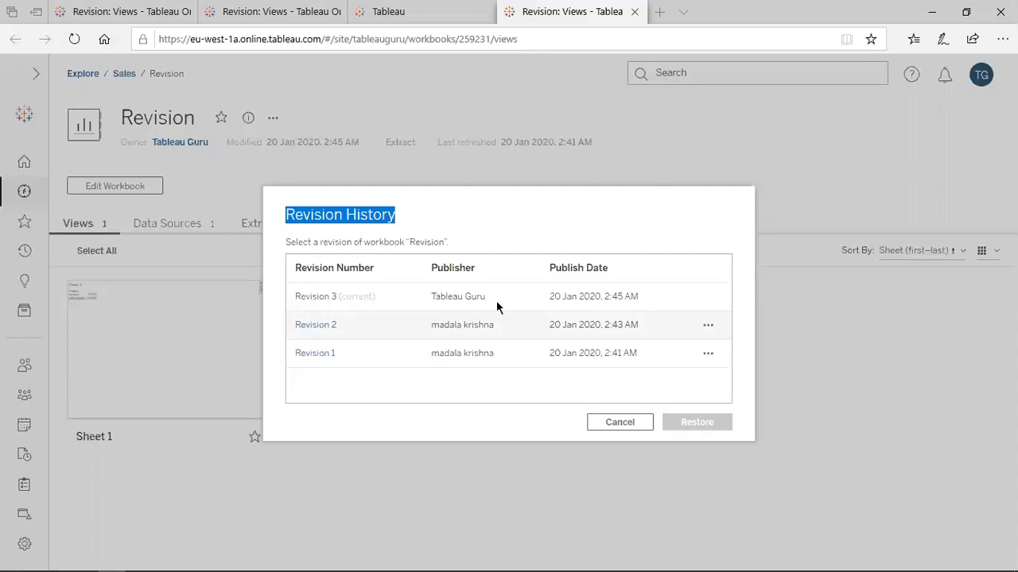
click(710, 299)
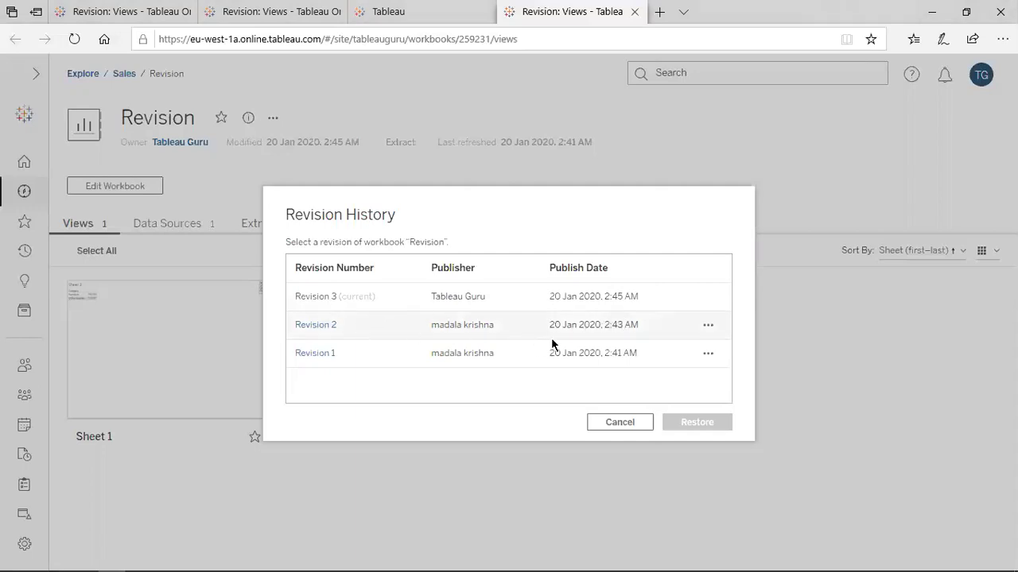
click(709, 329)
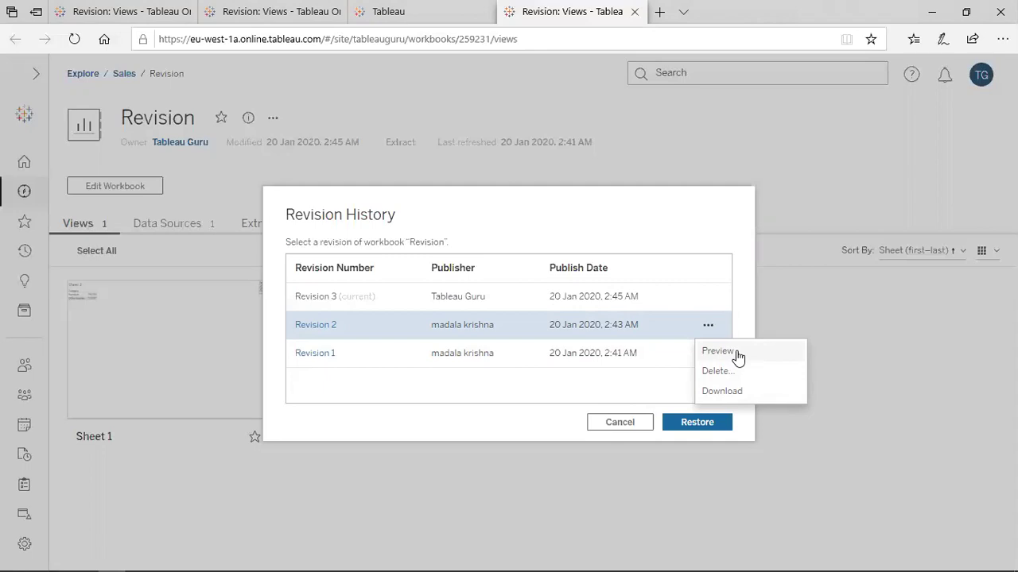
Preview Revision 2, showing Furniture 742,000 and Office Supplies 719,047, and close the preview.
click(737, 355)
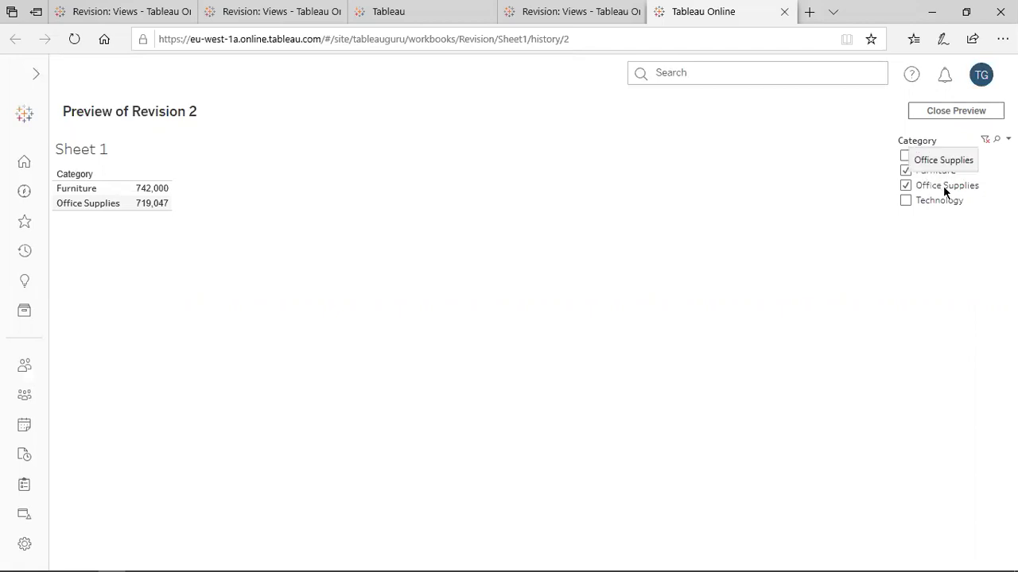
click(959, 111)
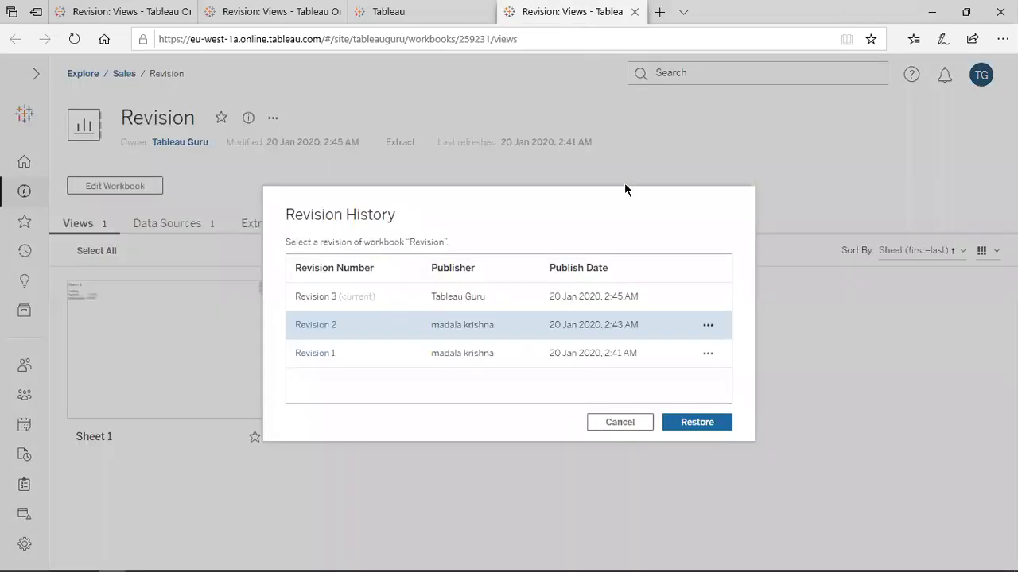
Delete Revision 2 from the revision history, leaving Revision 3 and Revision 1.
click(707, 328)
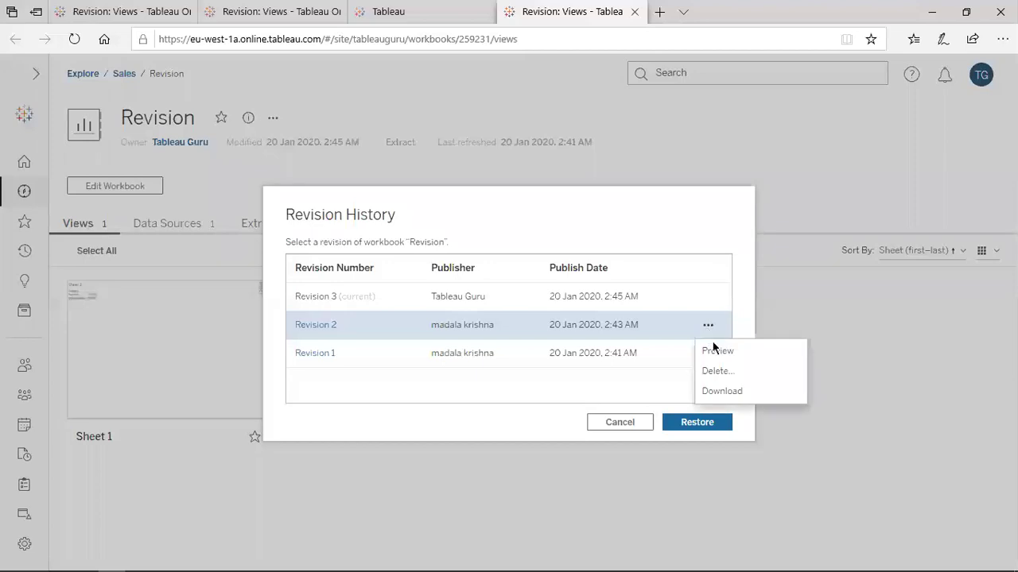
click(719, 372)
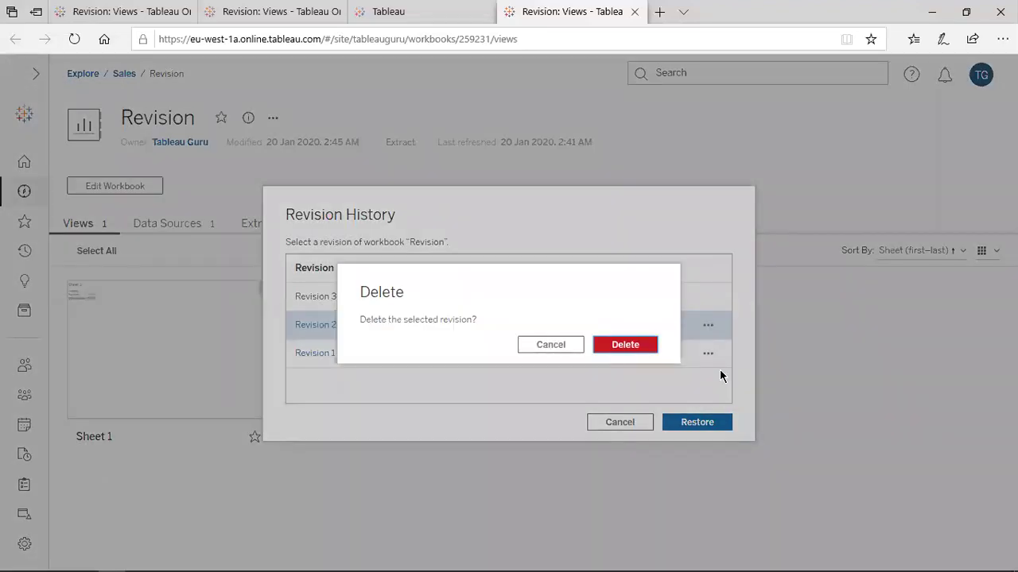
click(631, 351)
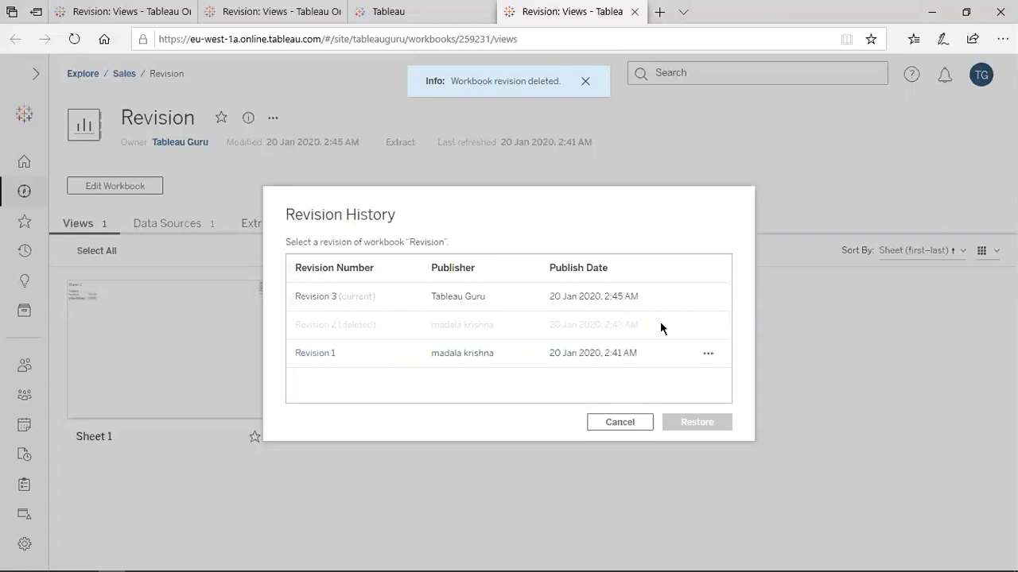
click(708, 354)
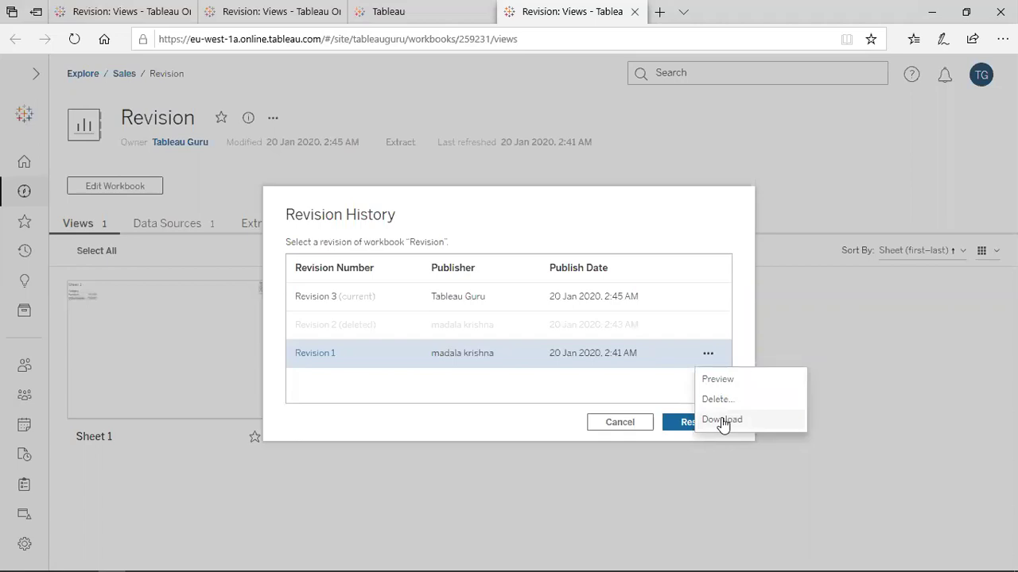
Select Revision 1 and restore the Revision workbook to it.
click(523, 358)
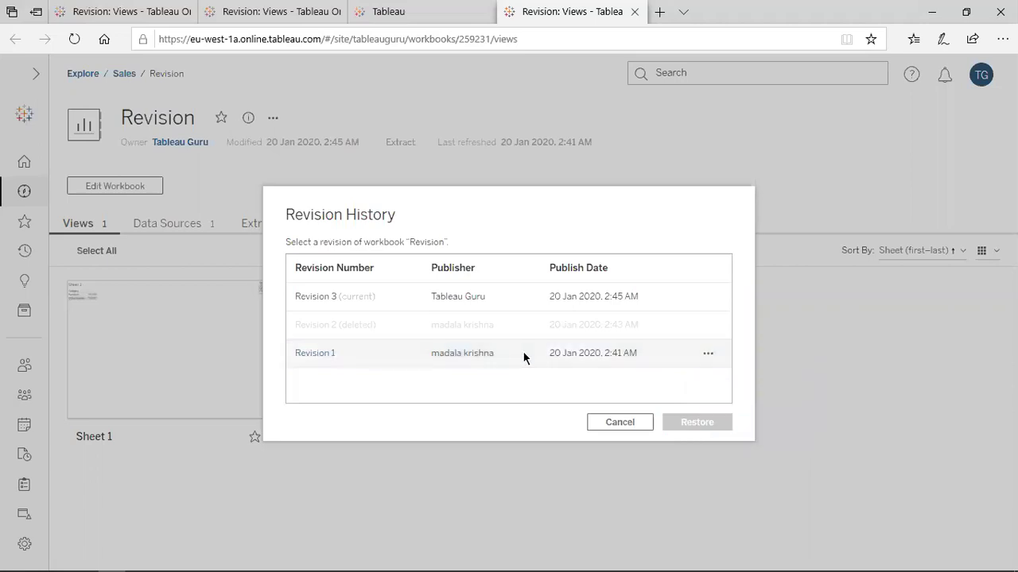
click(407, 358)
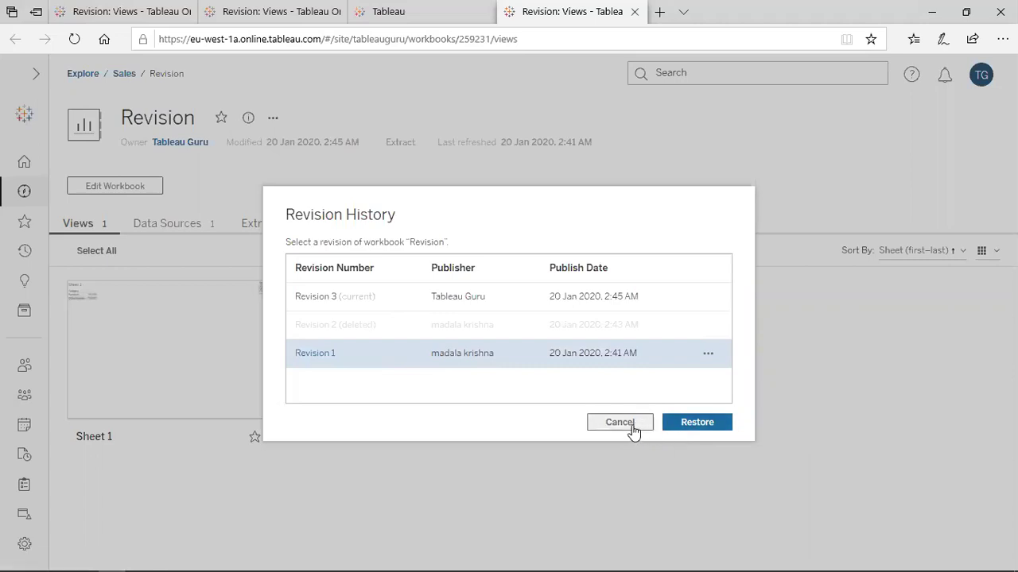
click(691, 429)
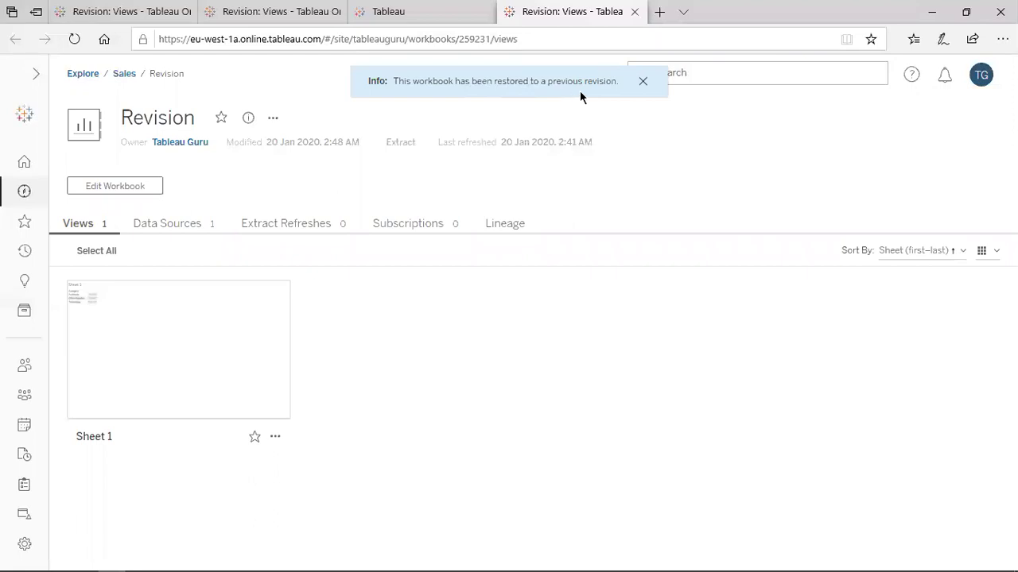
click(278, 118)
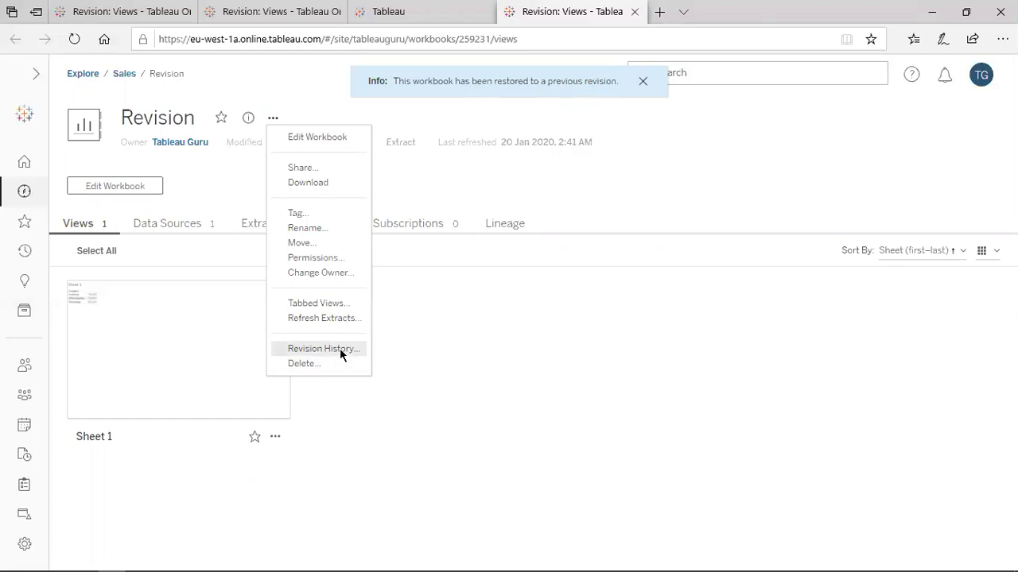
Confirm Revision 4 is current in the history, then view the Orders (Sample - Superstore) data source.
click(340, 352)
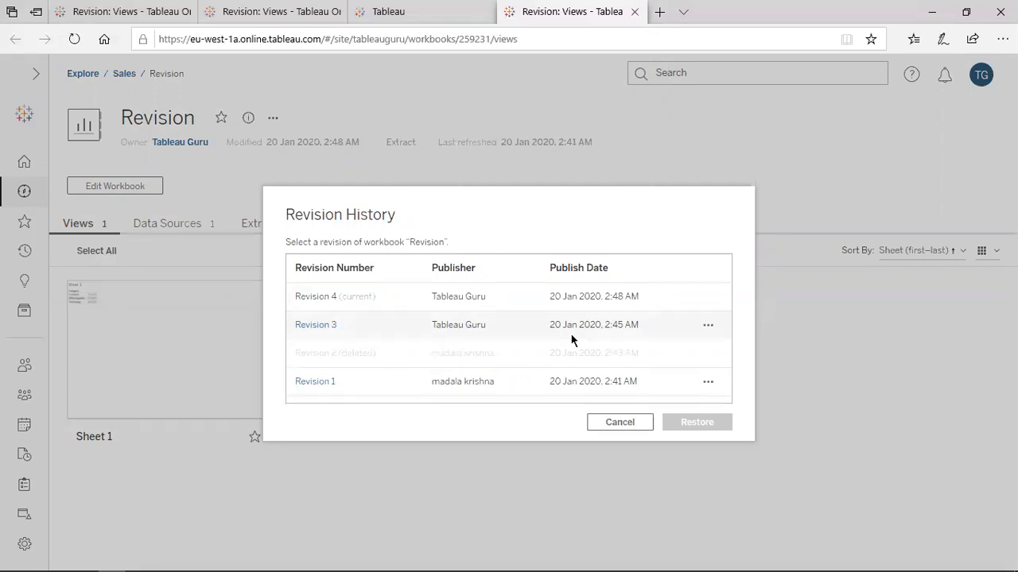
click(618, 423)
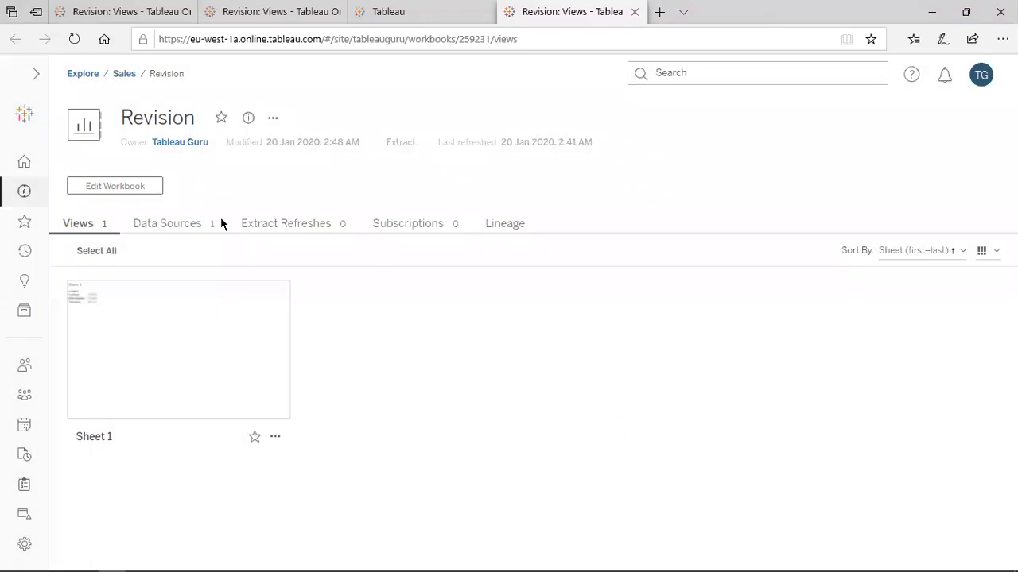
click(161, 224)
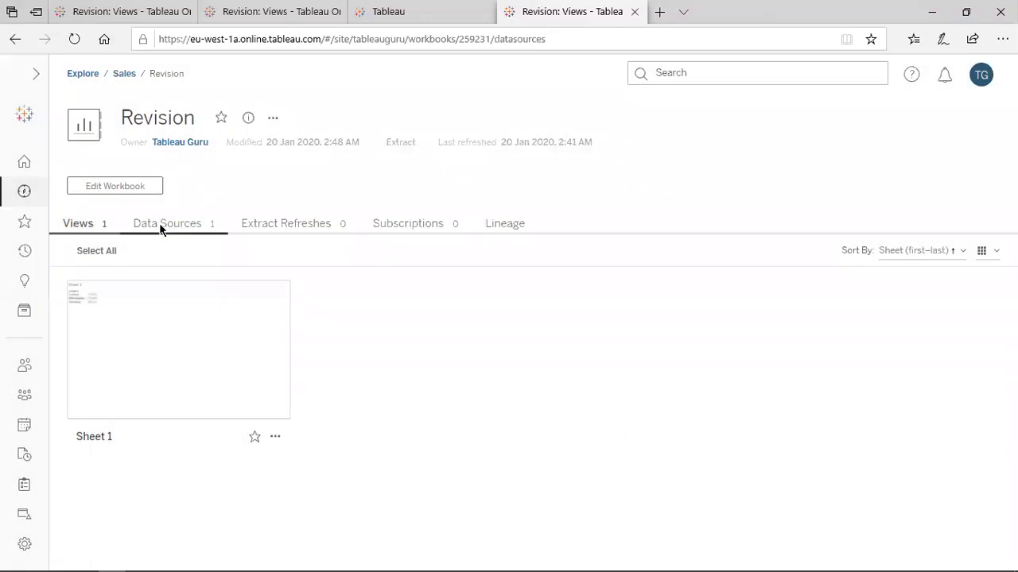
click(274, 117)
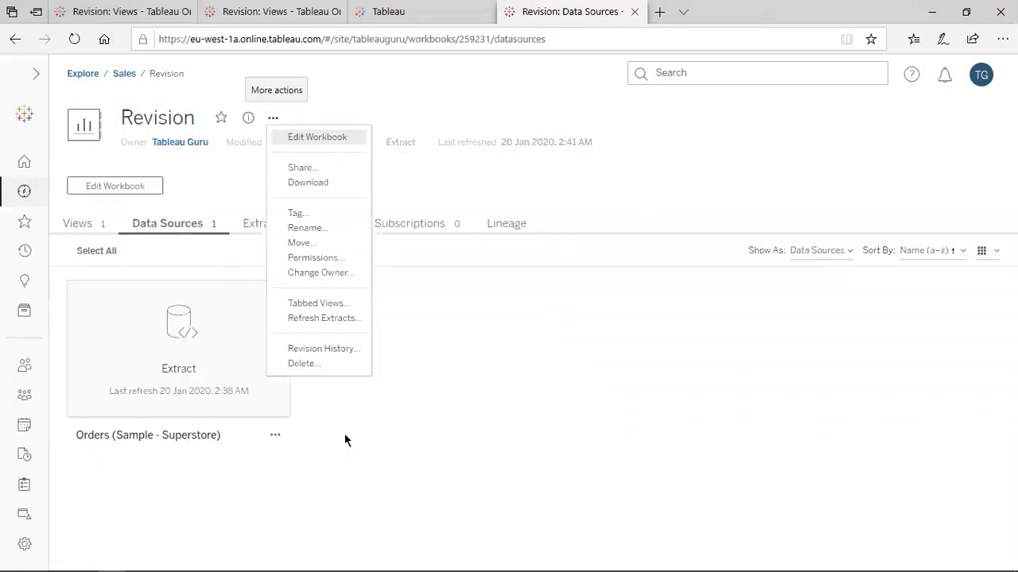
click(328, 348)
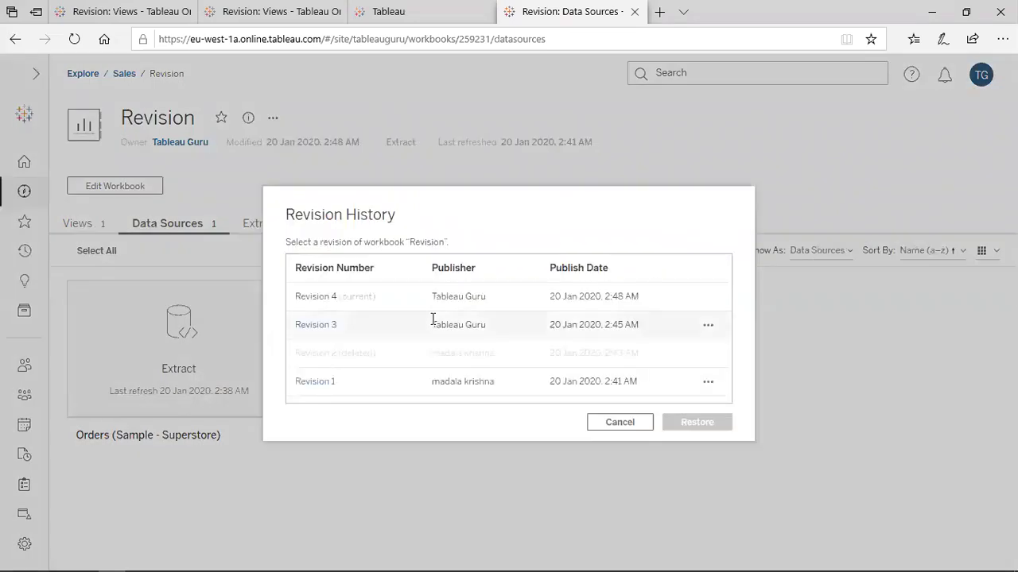
click(625, 422)
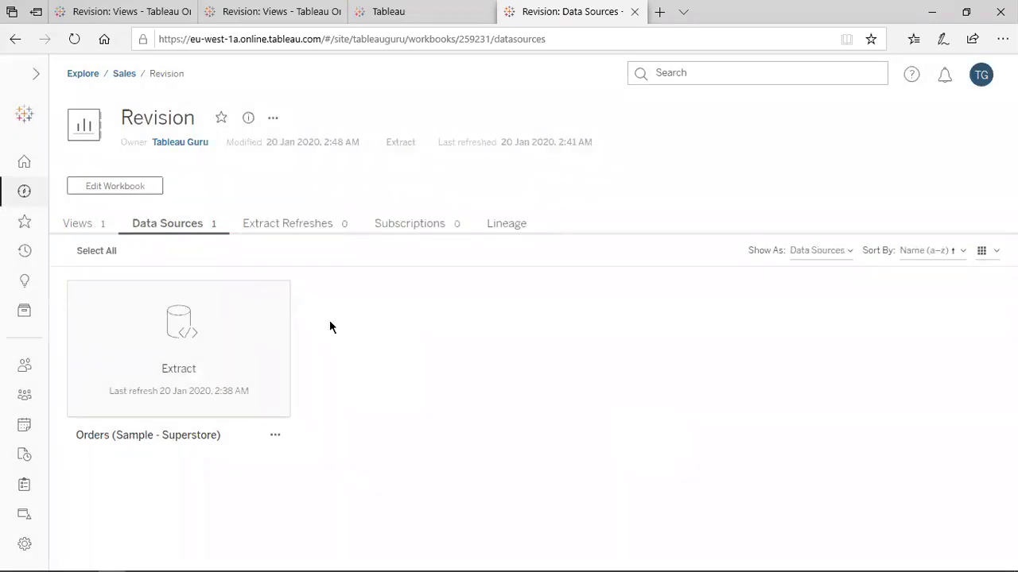
click(272, 436)
click(476, 374)
Go to the Finance project and open the orders (tableau) data source.
click(24, 197)
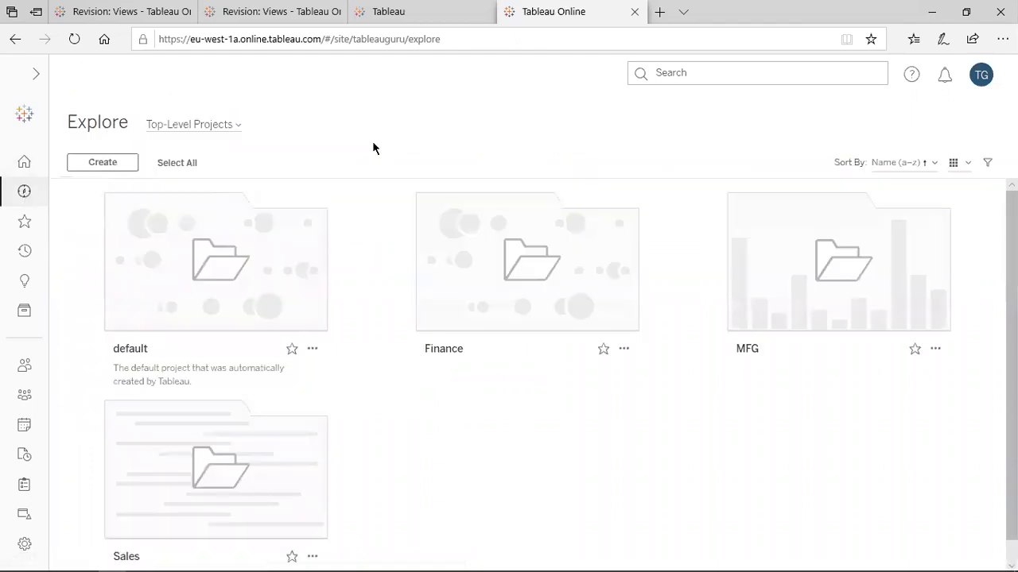
click(551, 301)
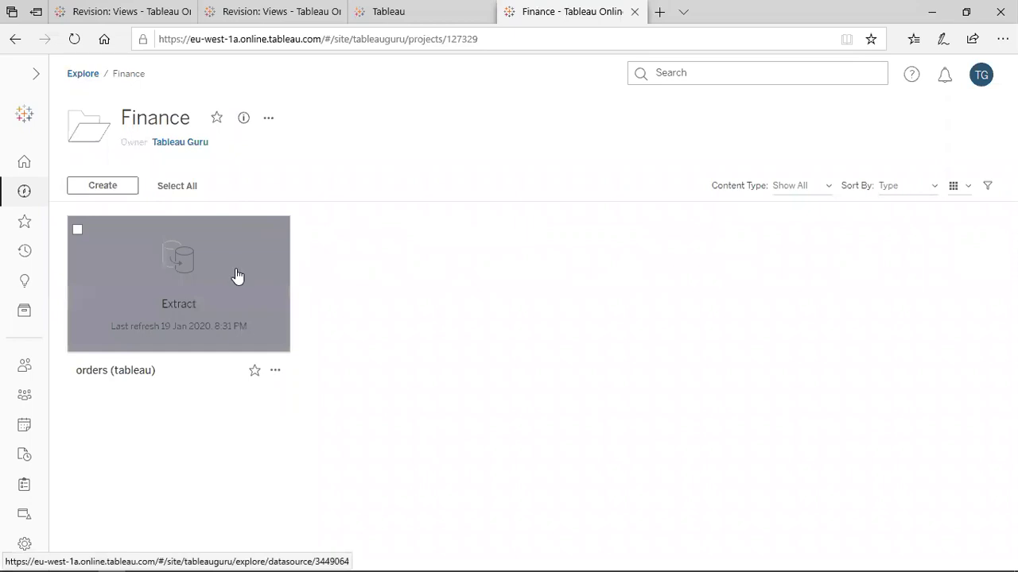
mouse_move(237, 275)
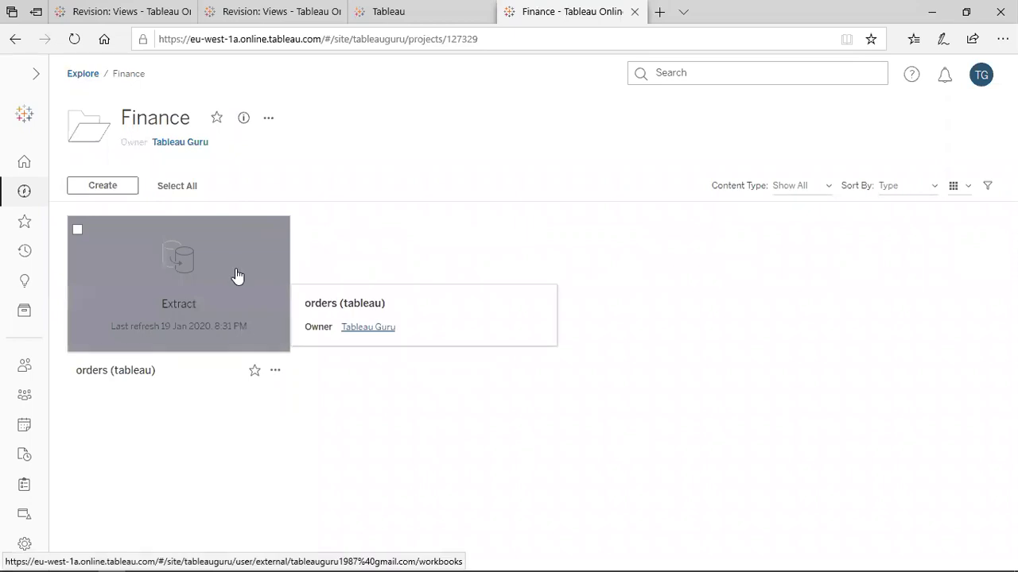
click(268, 118)
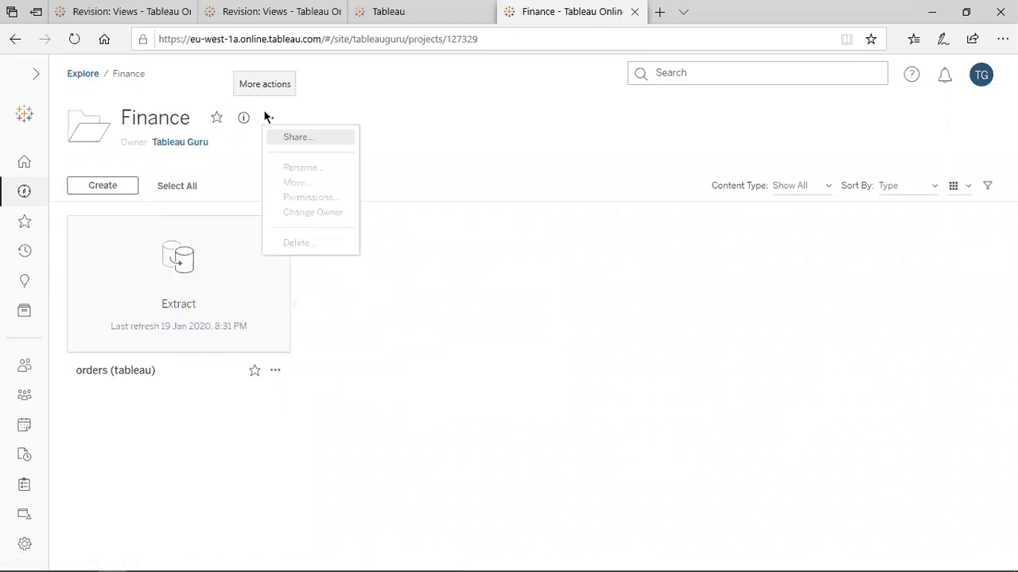
click(270, 284)
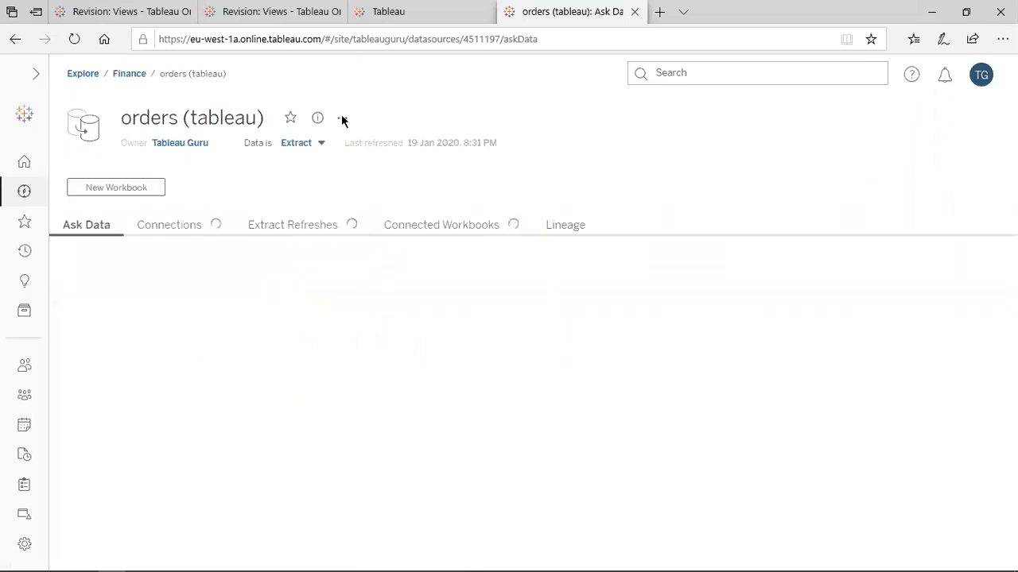
Check the orders (tableau) data source's revision history and close it.
click(341, 118)
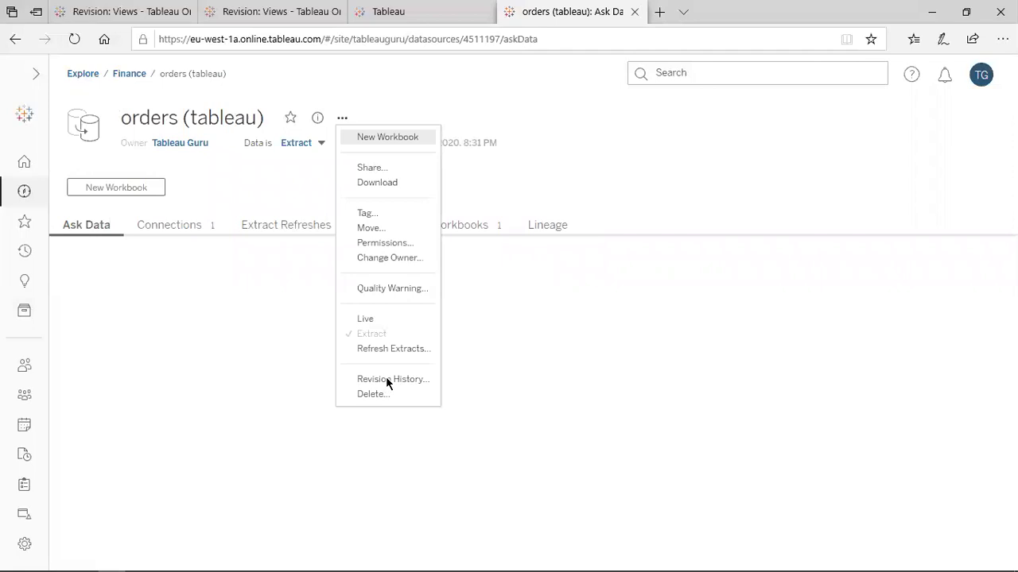
click(386, 379)
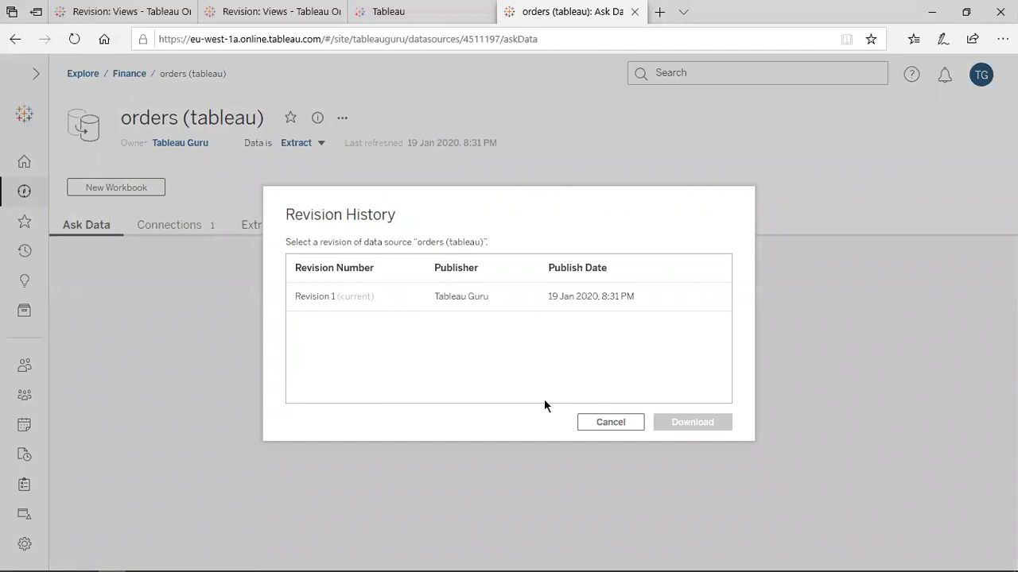
click(602, 423)
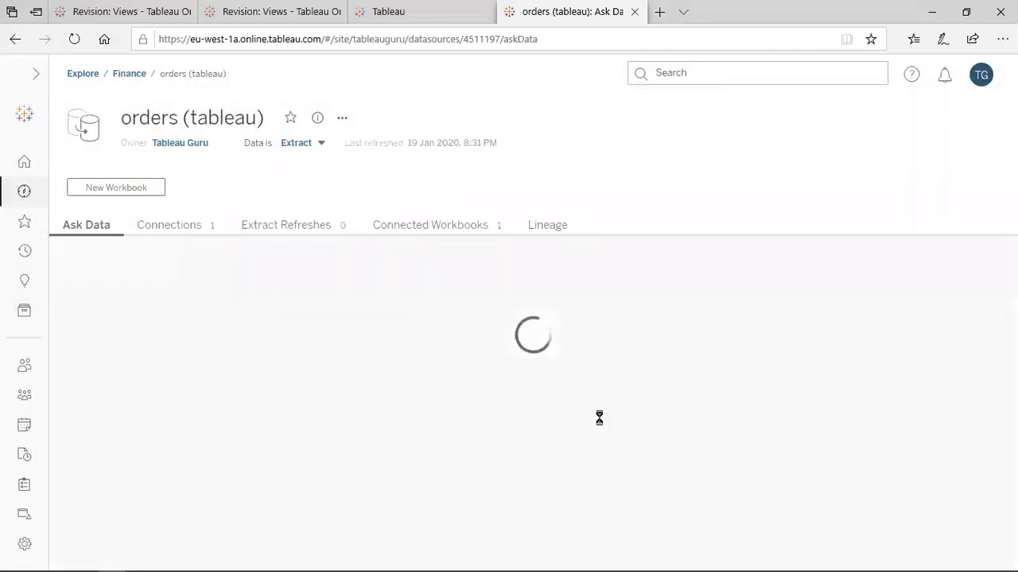